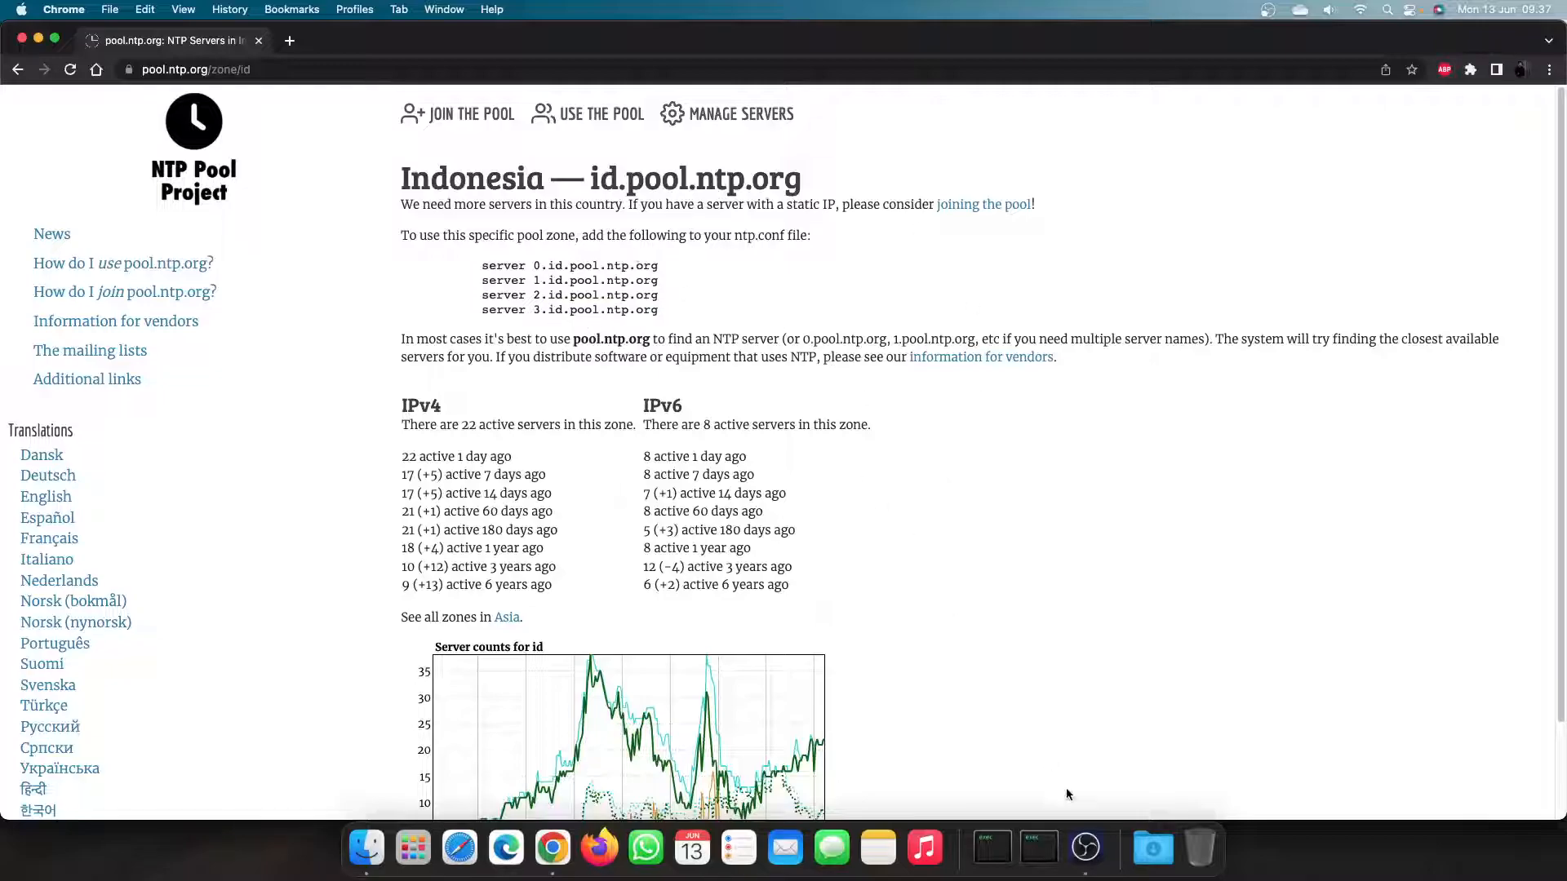
left_click(1085, 847)
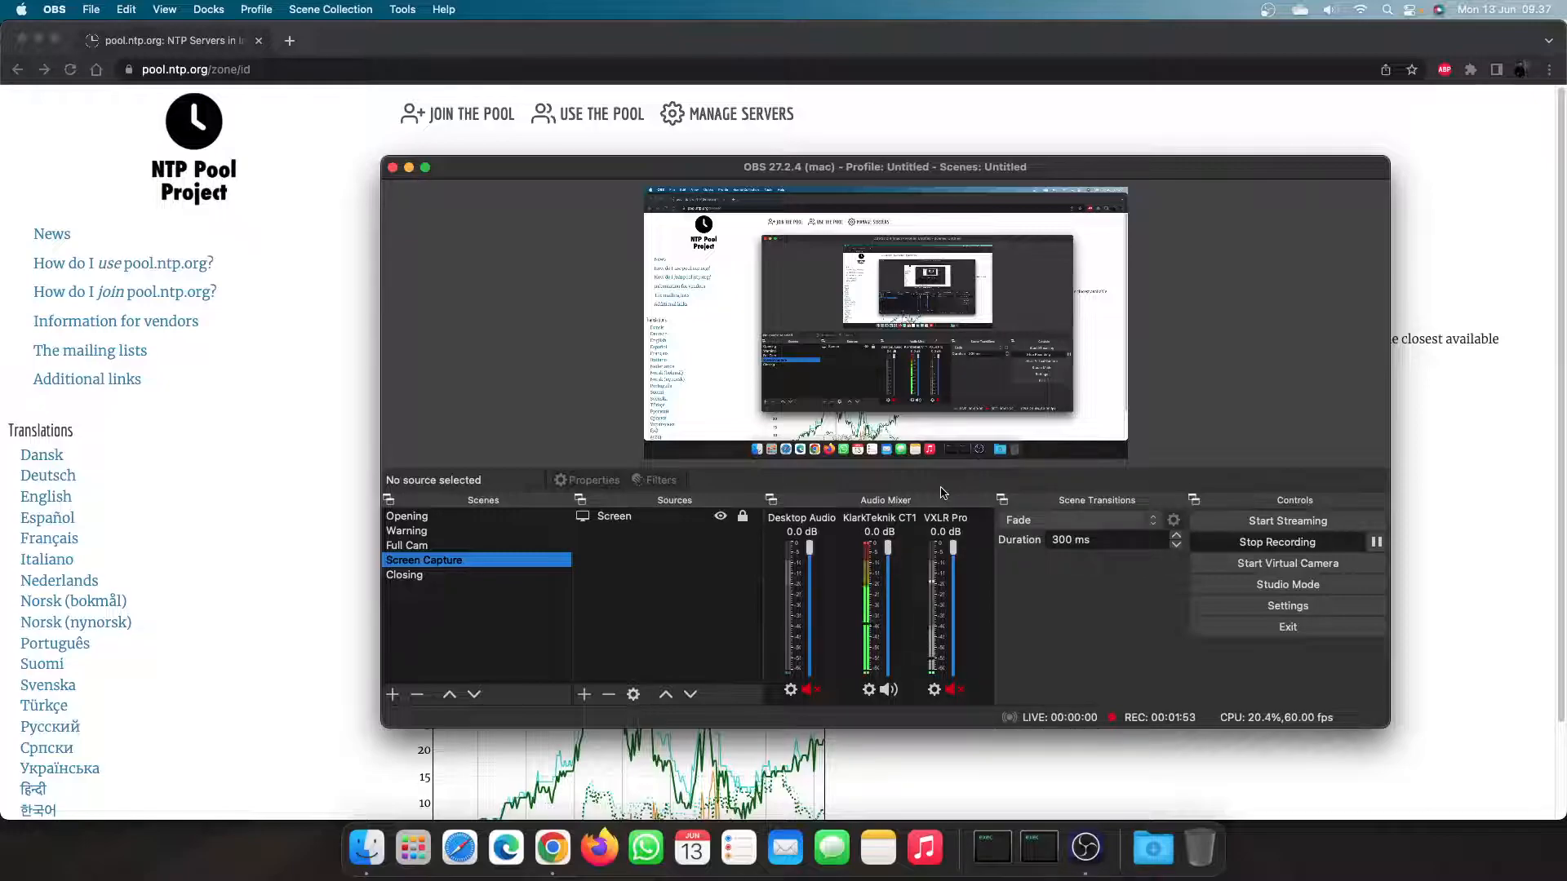
left_click(355, 544)
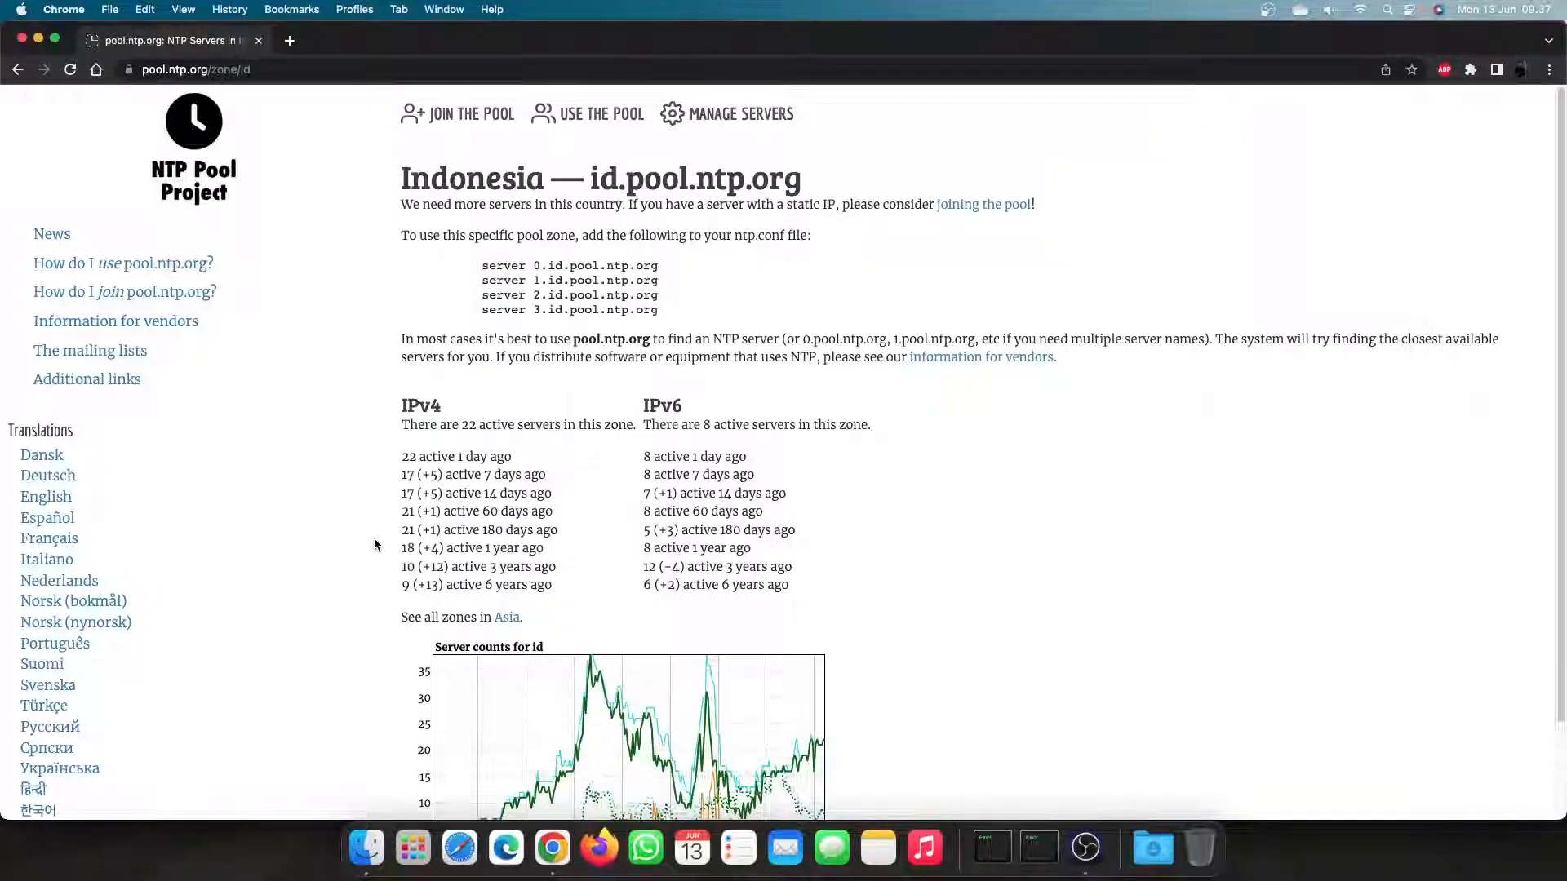
Step: Launch winbox64.exe from the Red-tagged files and connect to the first router found among the neighbors
left_click(366, 849)
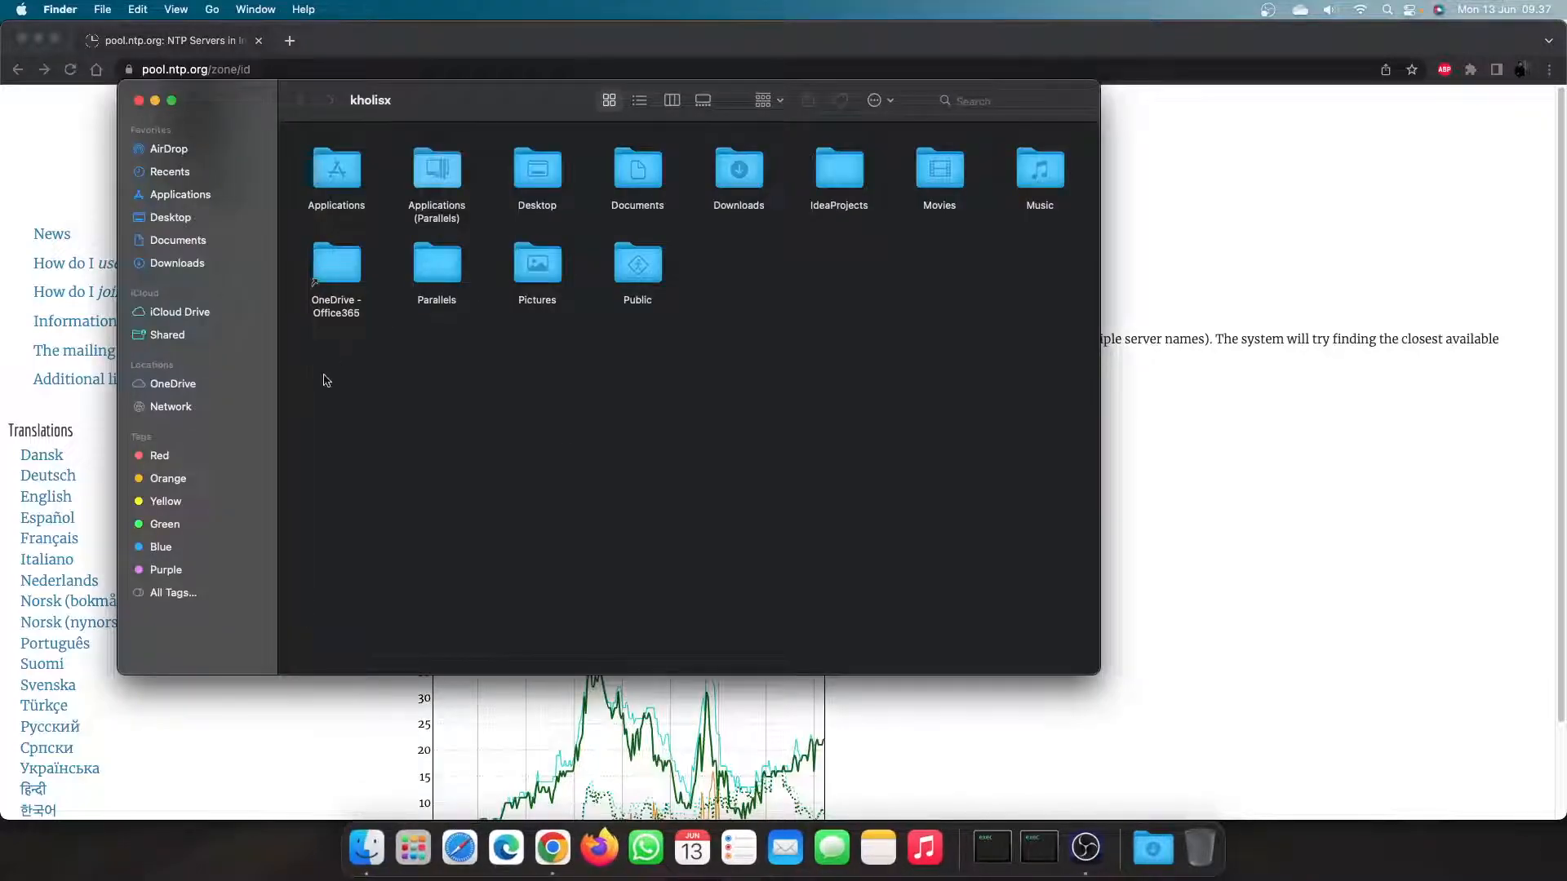
left_click(217, 460)
left_click(692, 171)
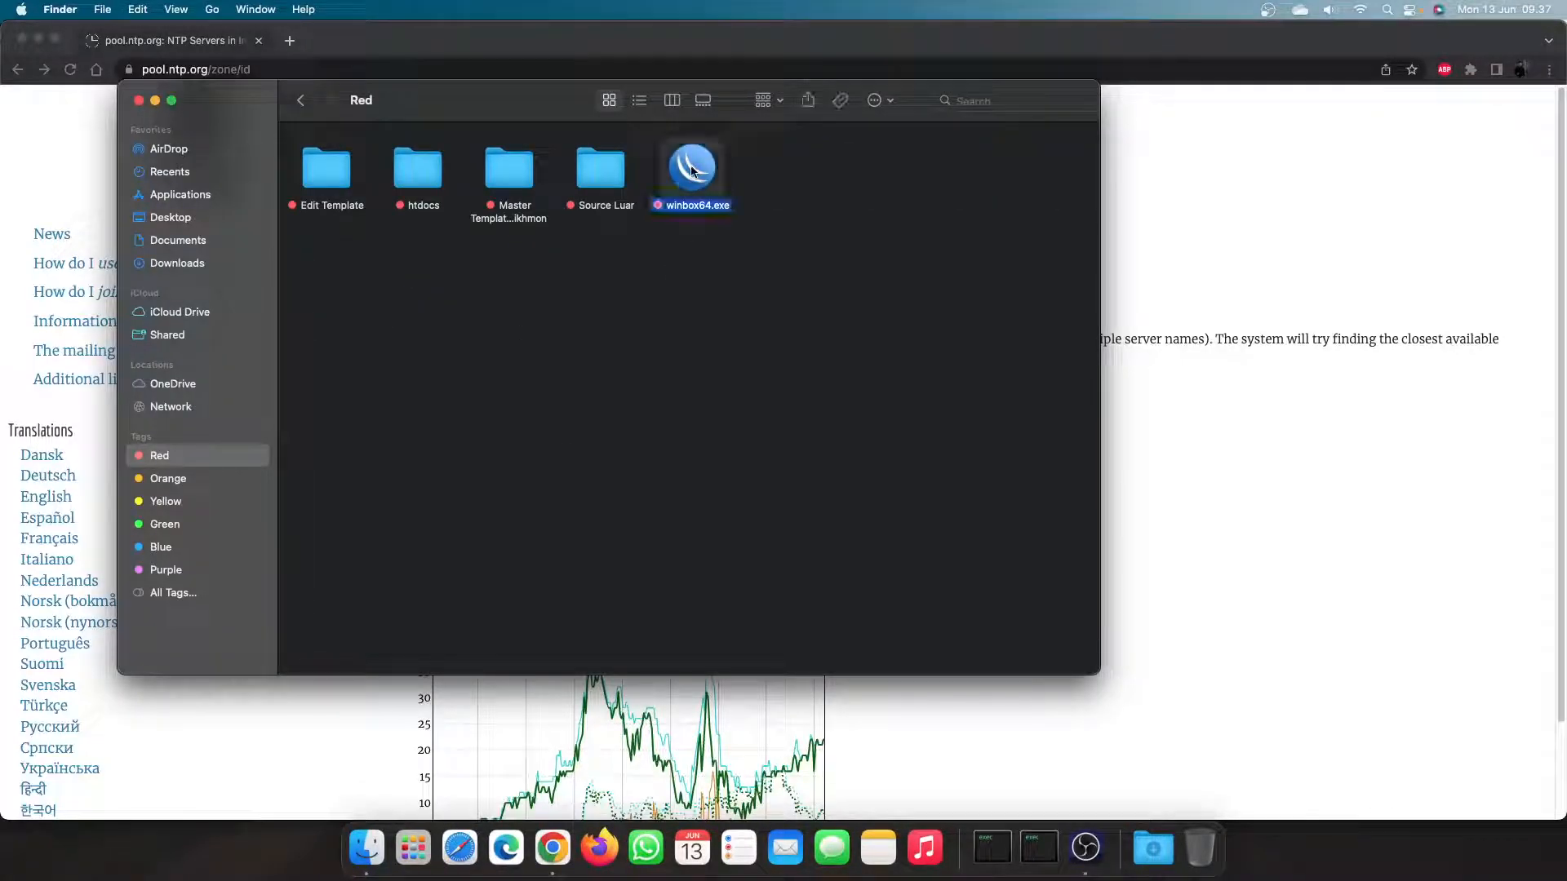
double_click(692, 171)
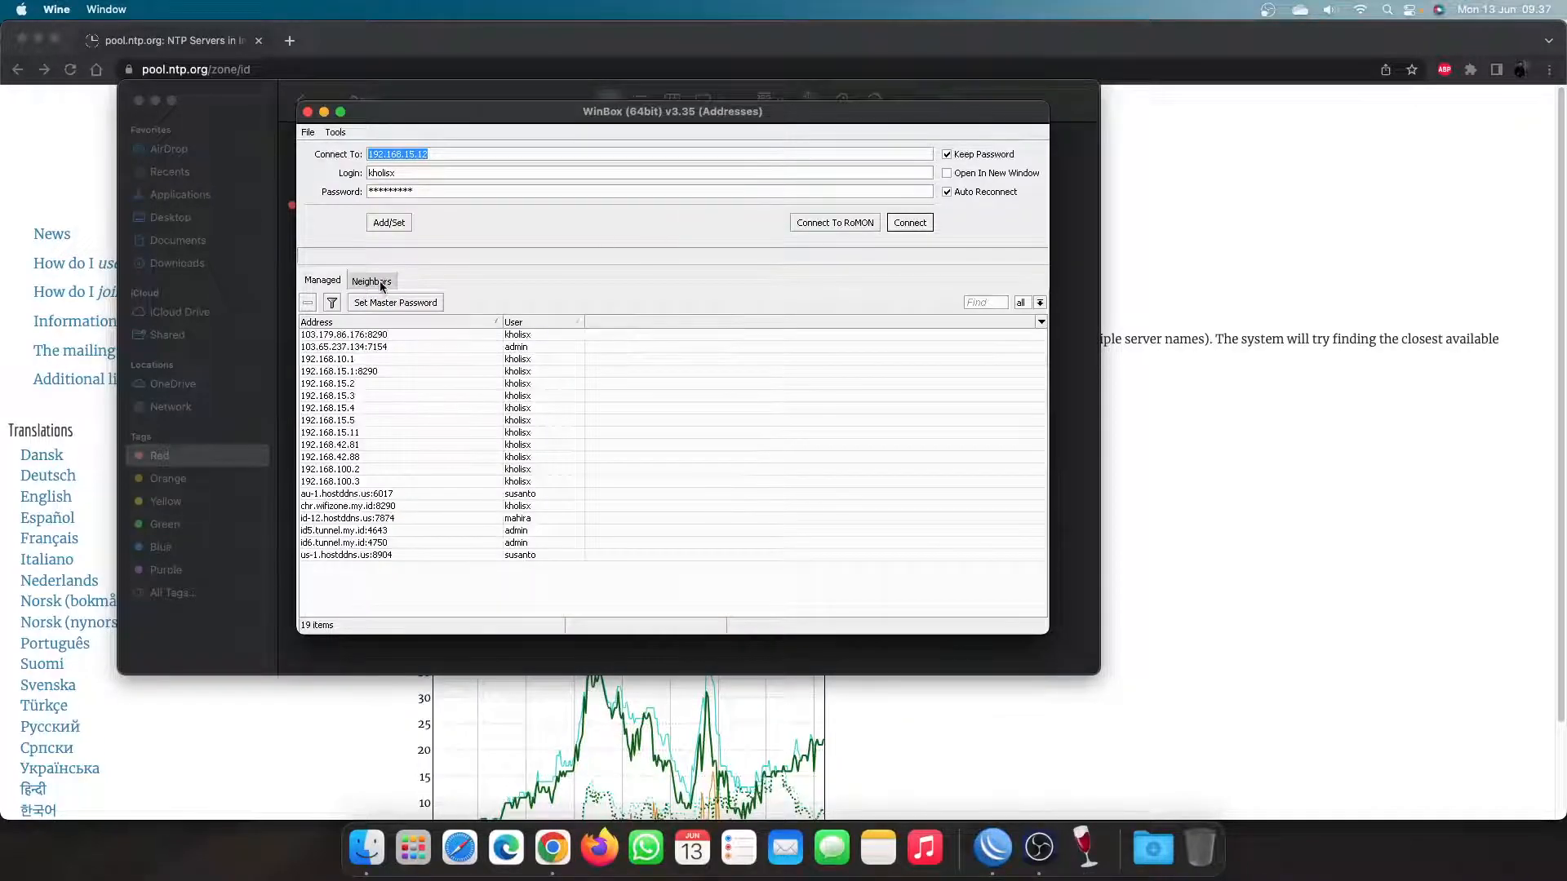
left_click(373, 281)
left_click(432, 335)
left_click(910, 222)
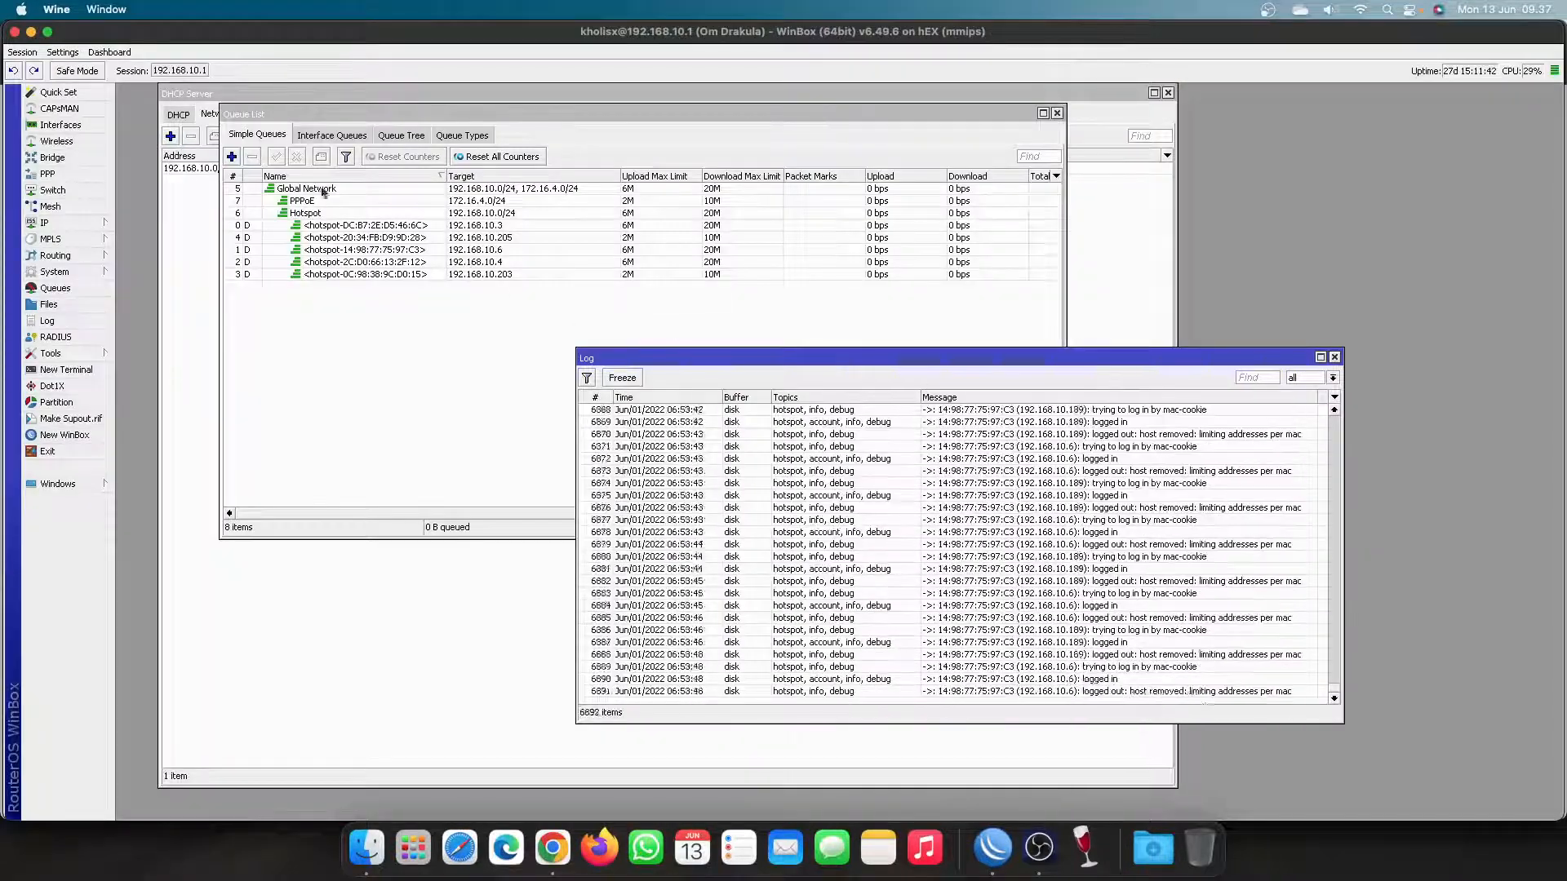
Step: Close all the windows left open in the router session to get an empty workspace
left_click(25, 53)
left_click(93, 150)
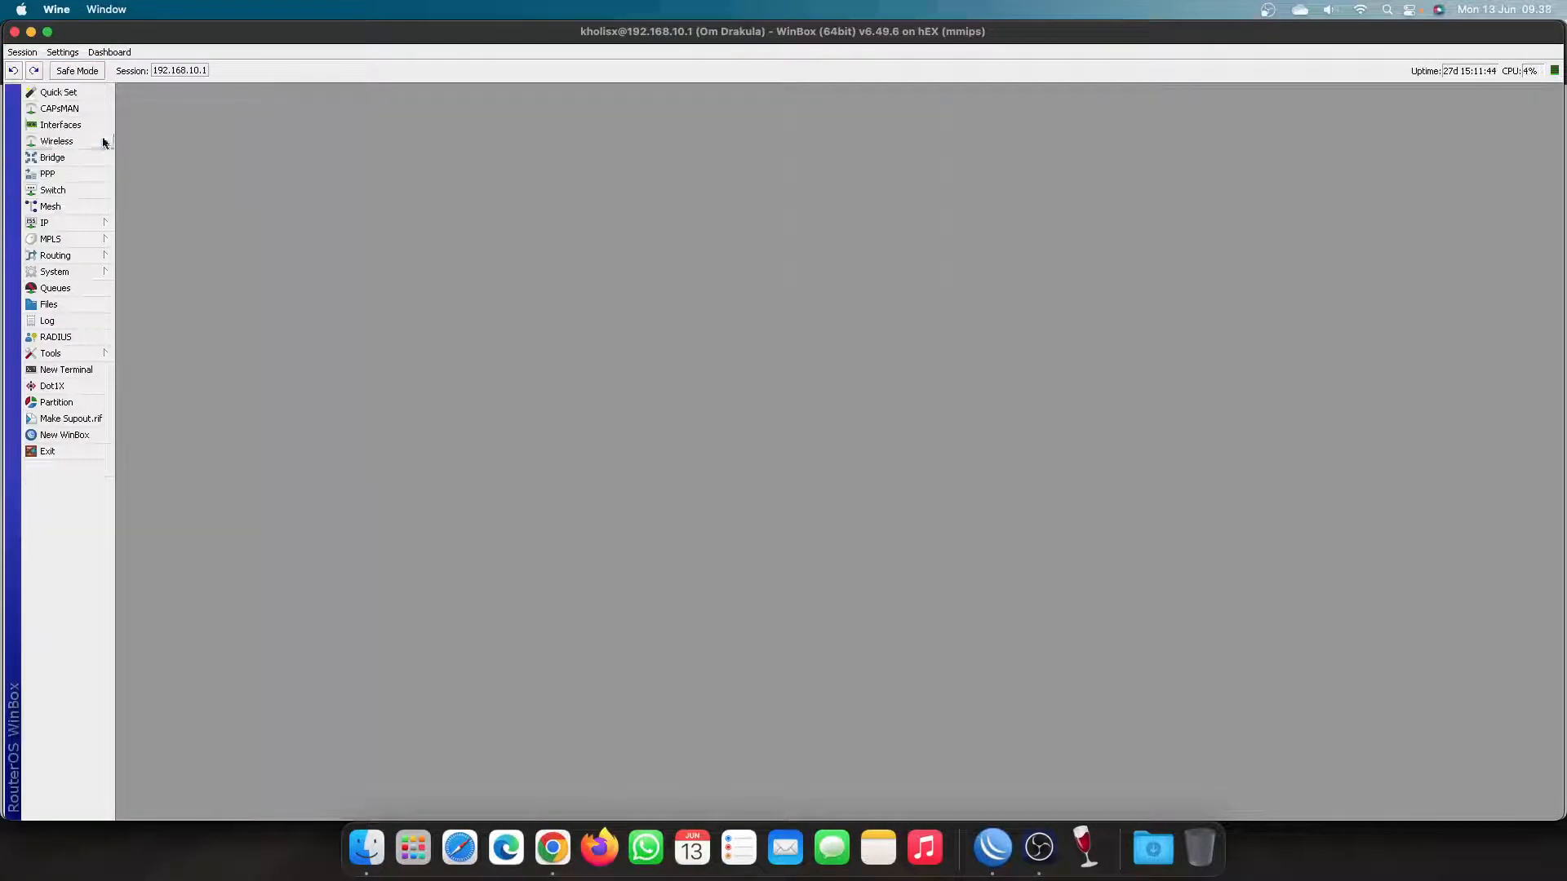
double_click(177, 34)
double_click(177, 33)
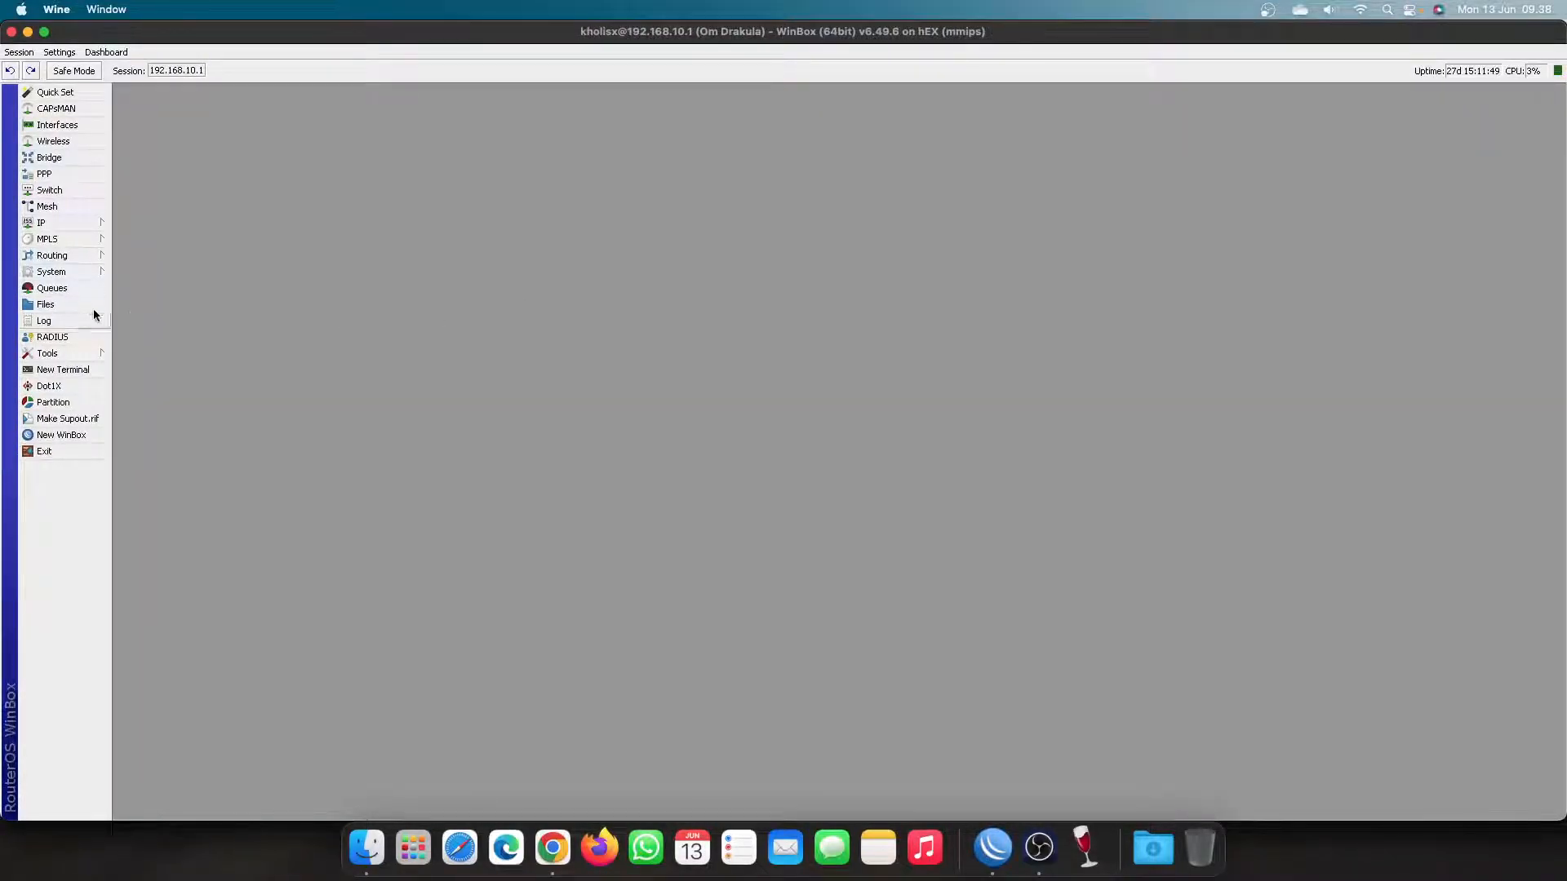
Step: Open the system Clock and SNTP Client settings and arrange their windows side by side
left_click(87, 277)
left_click(155, 305)
left_click_drag(836, 375, 364, 145)
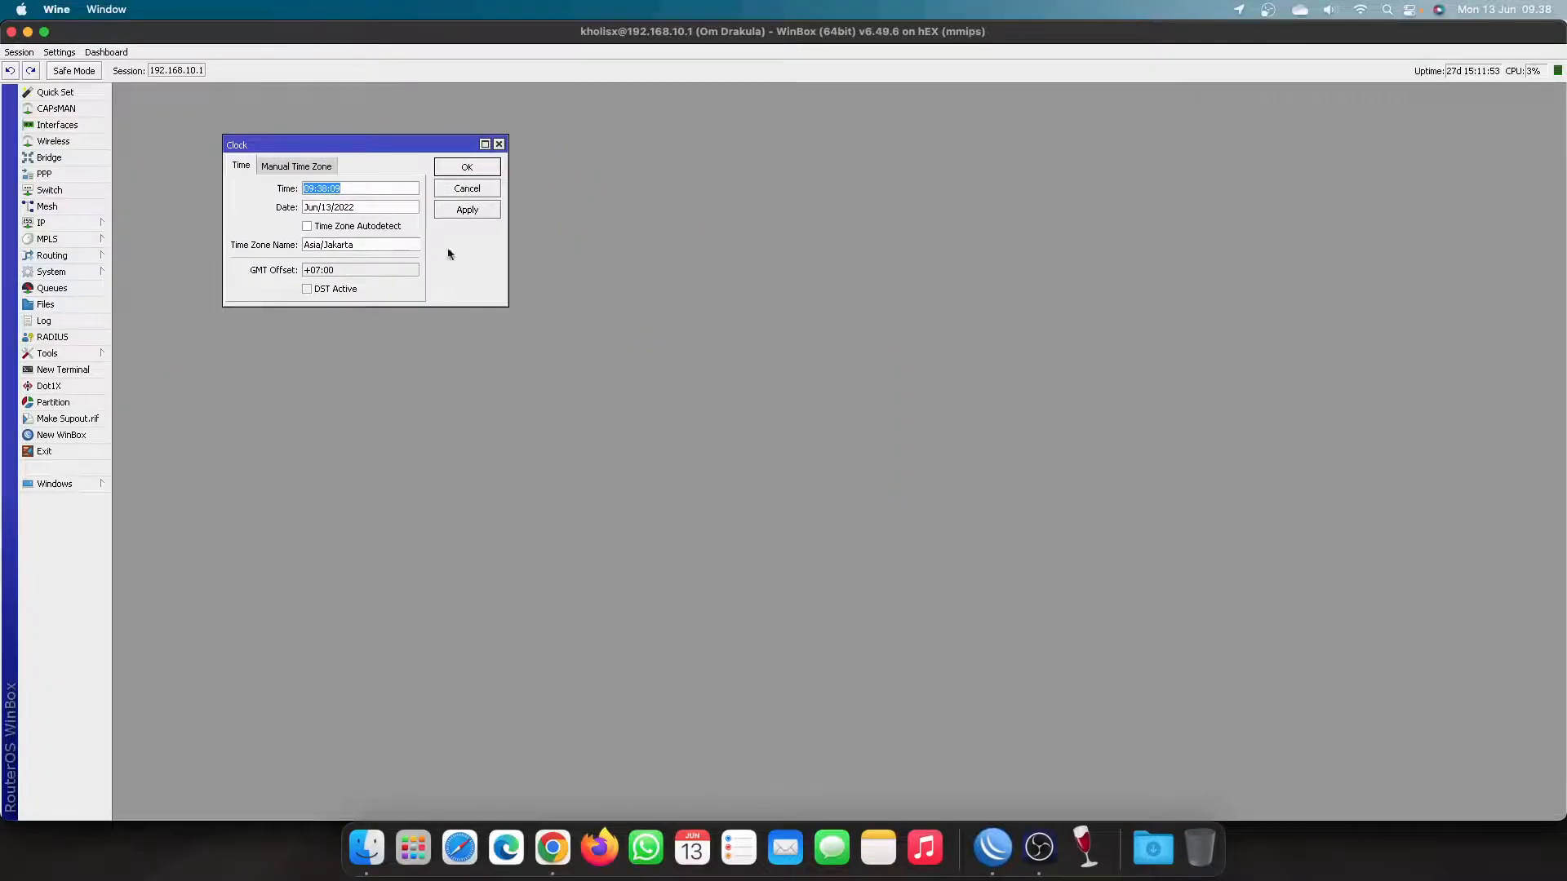
left_click(91, 276)
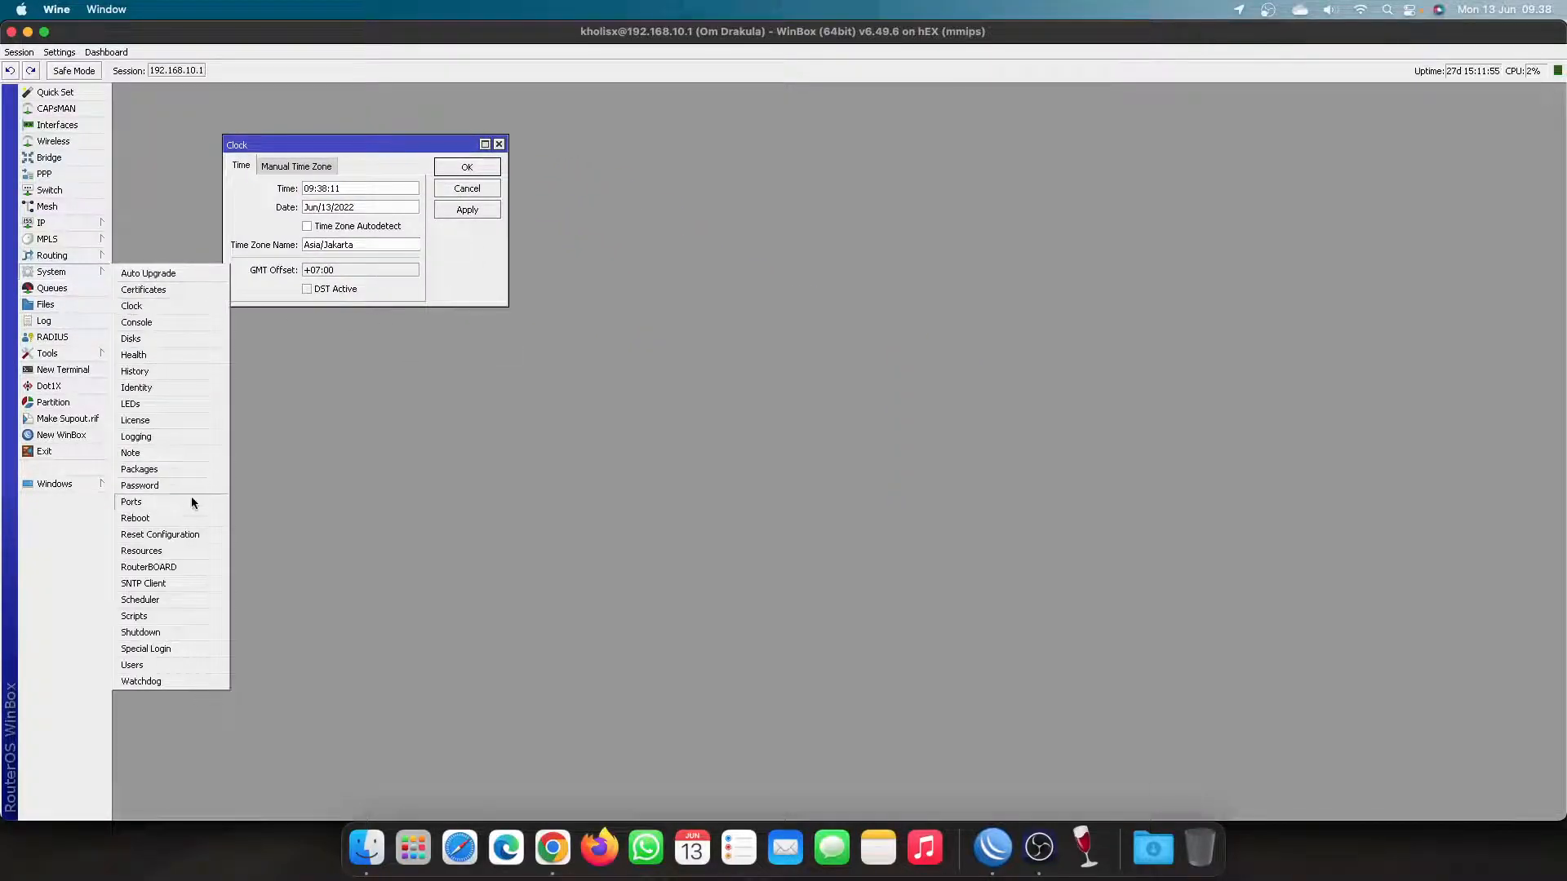
left_click(163, 583)
left_click_drag(871, 306, 719, 144)
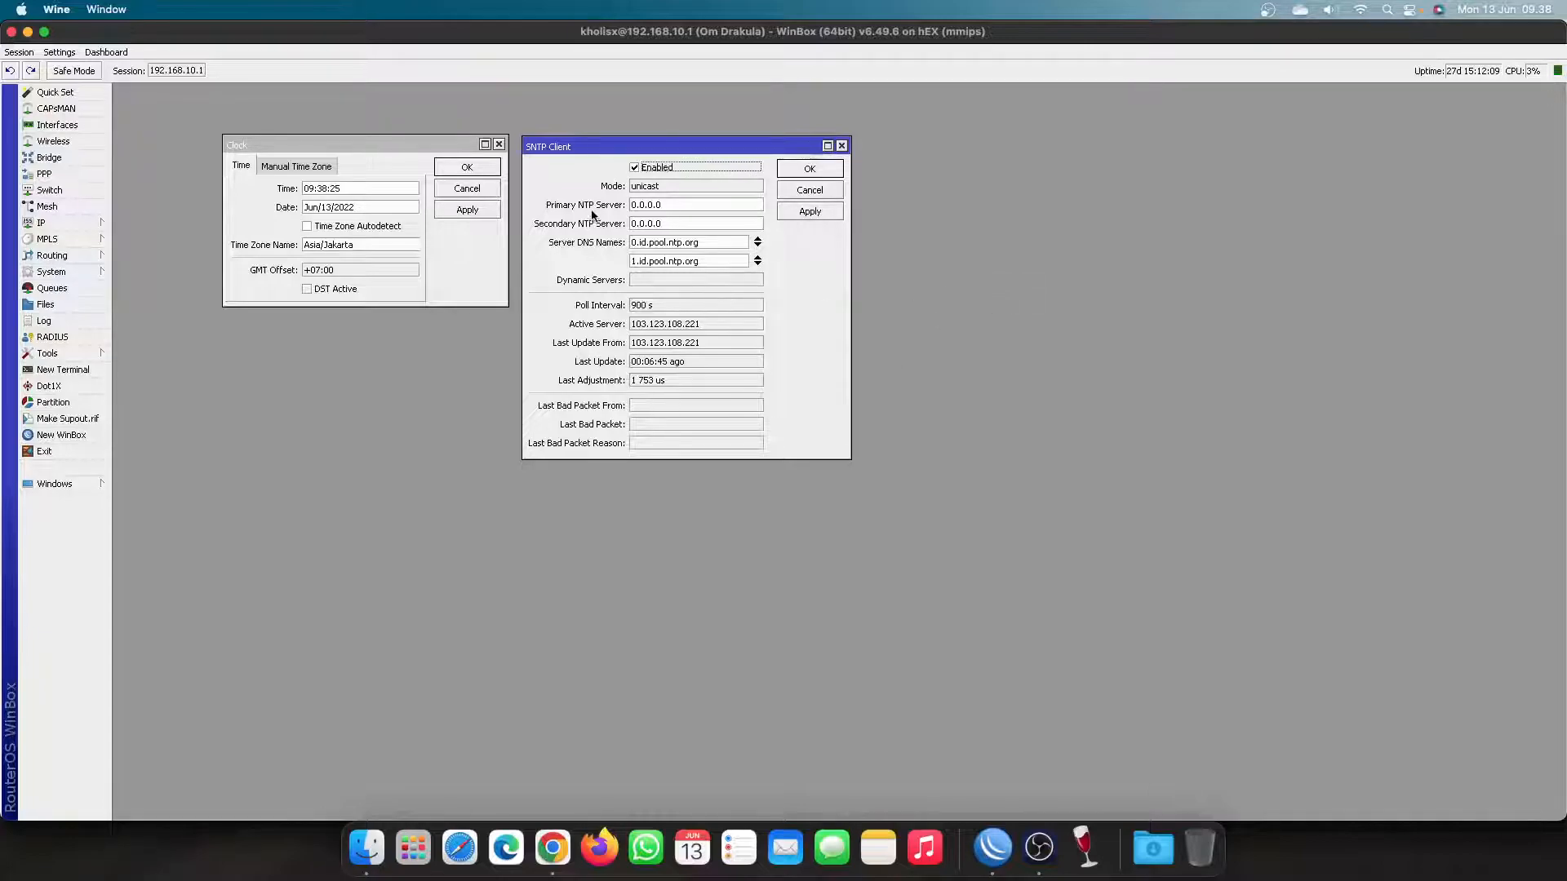
left_click_drag(571, 149, 677, 151)
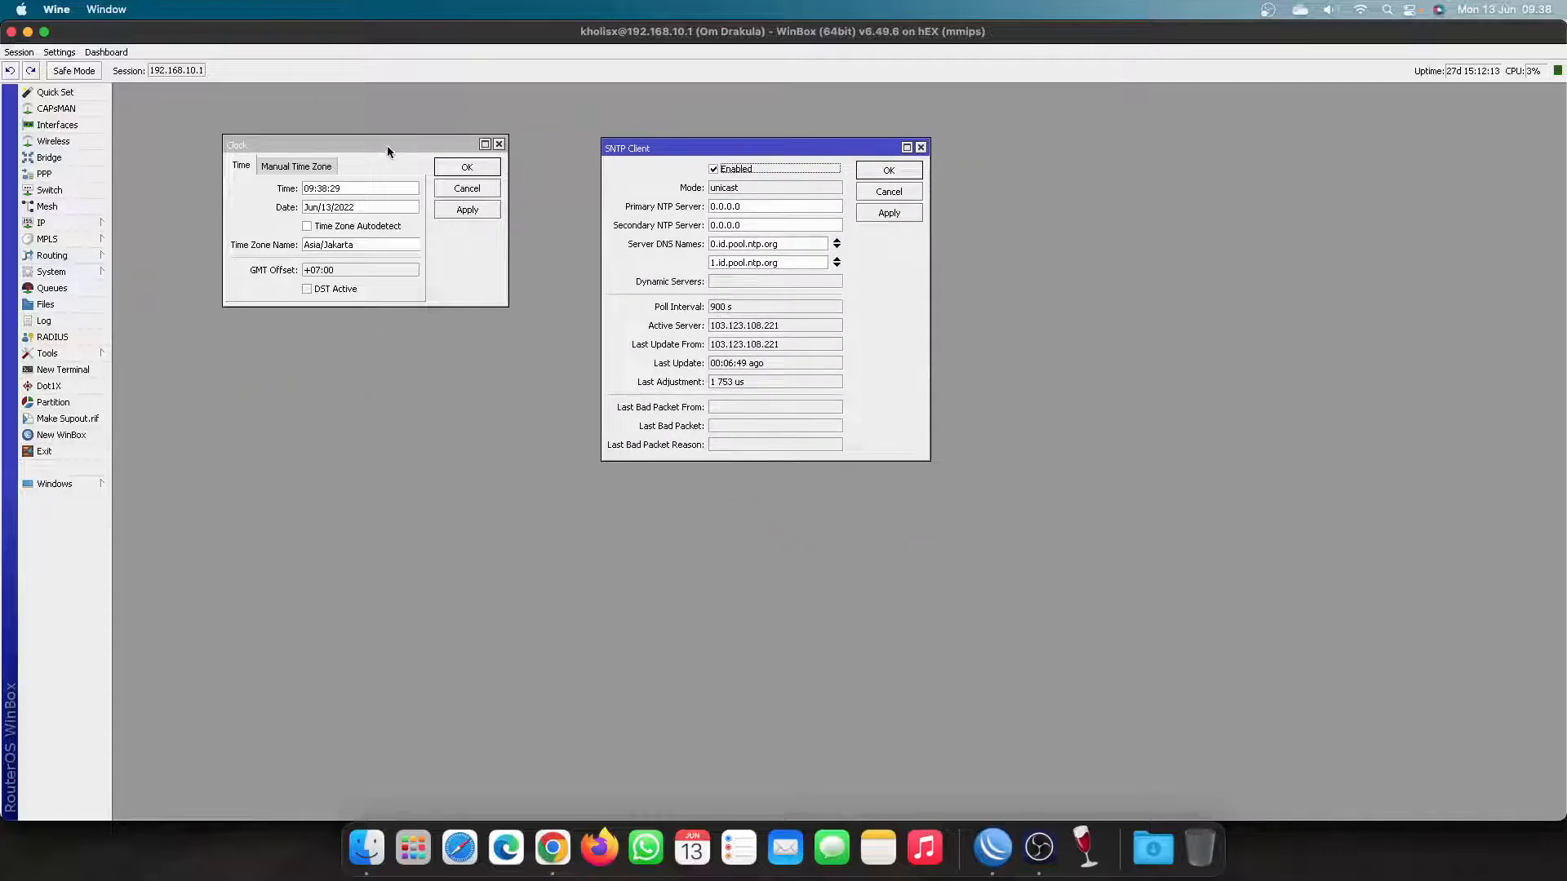
left_click_drag(387, 145, 394, 158)
Step: Open the DHCP Client list and try to add a client on ether1-Internet with peer DNS and peer NTP enabled
left_click(92, 222)
left_click(187, 295)
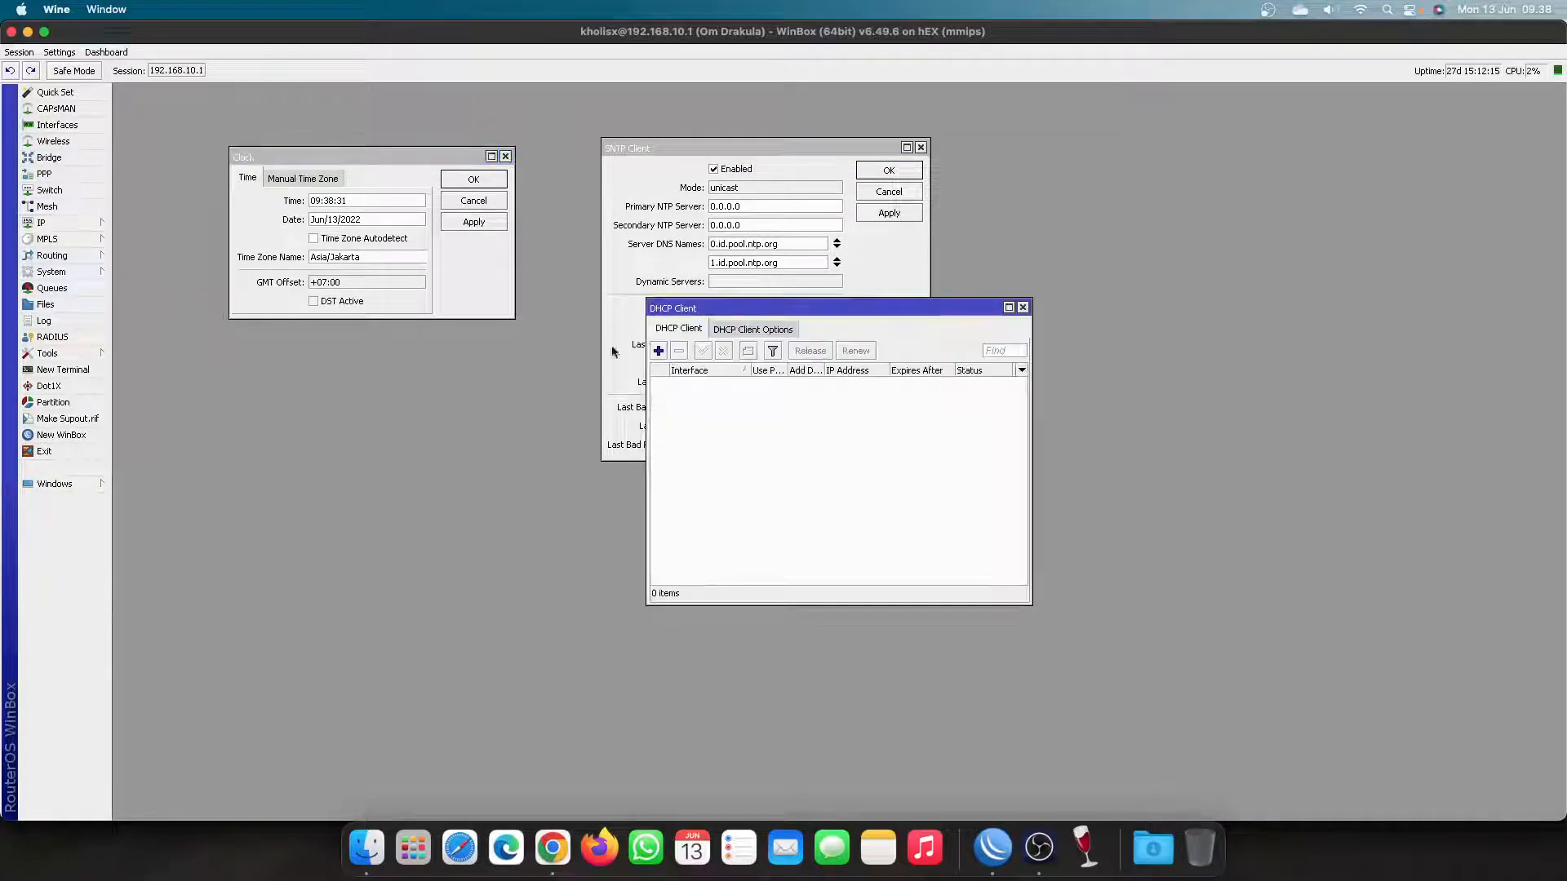
left_click_drag(898, 302, 774, 377)
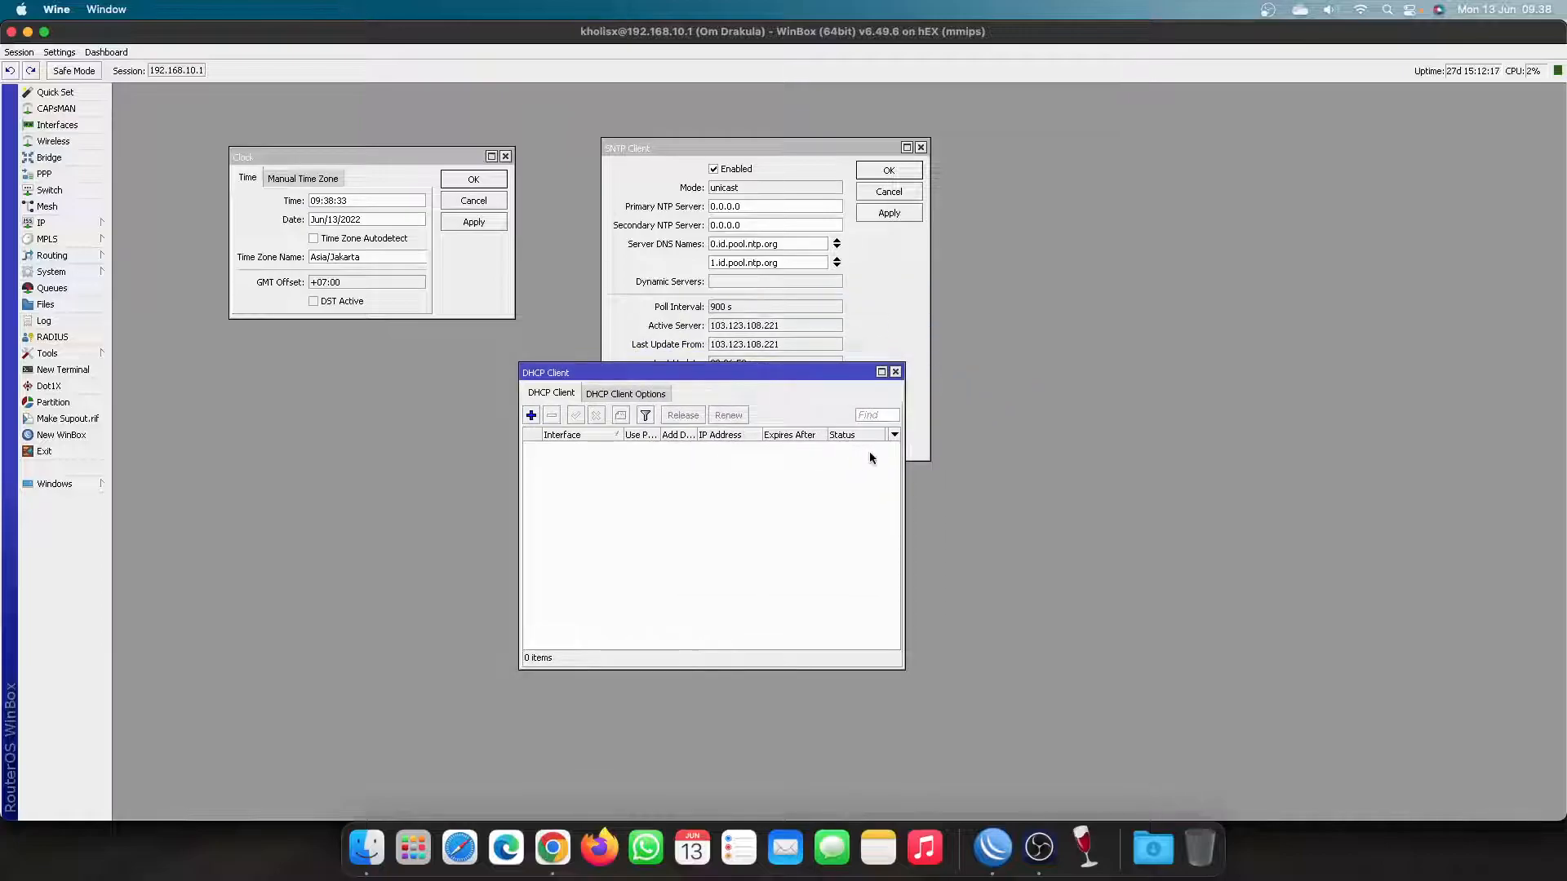
left_click_drag(903, 420, 1078, 420)
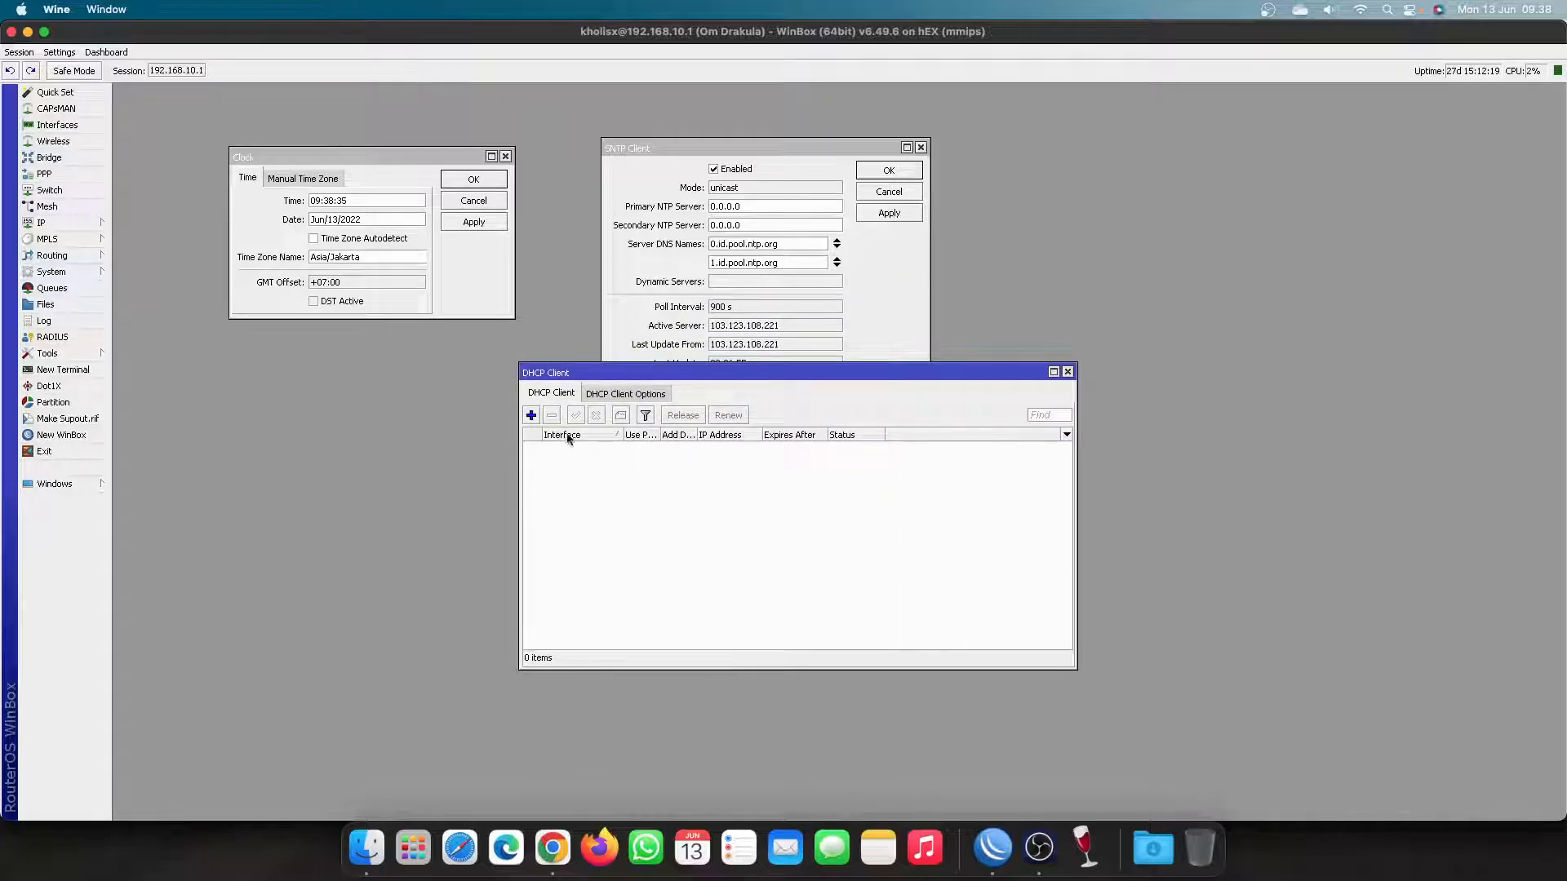
left_click(532, 415)
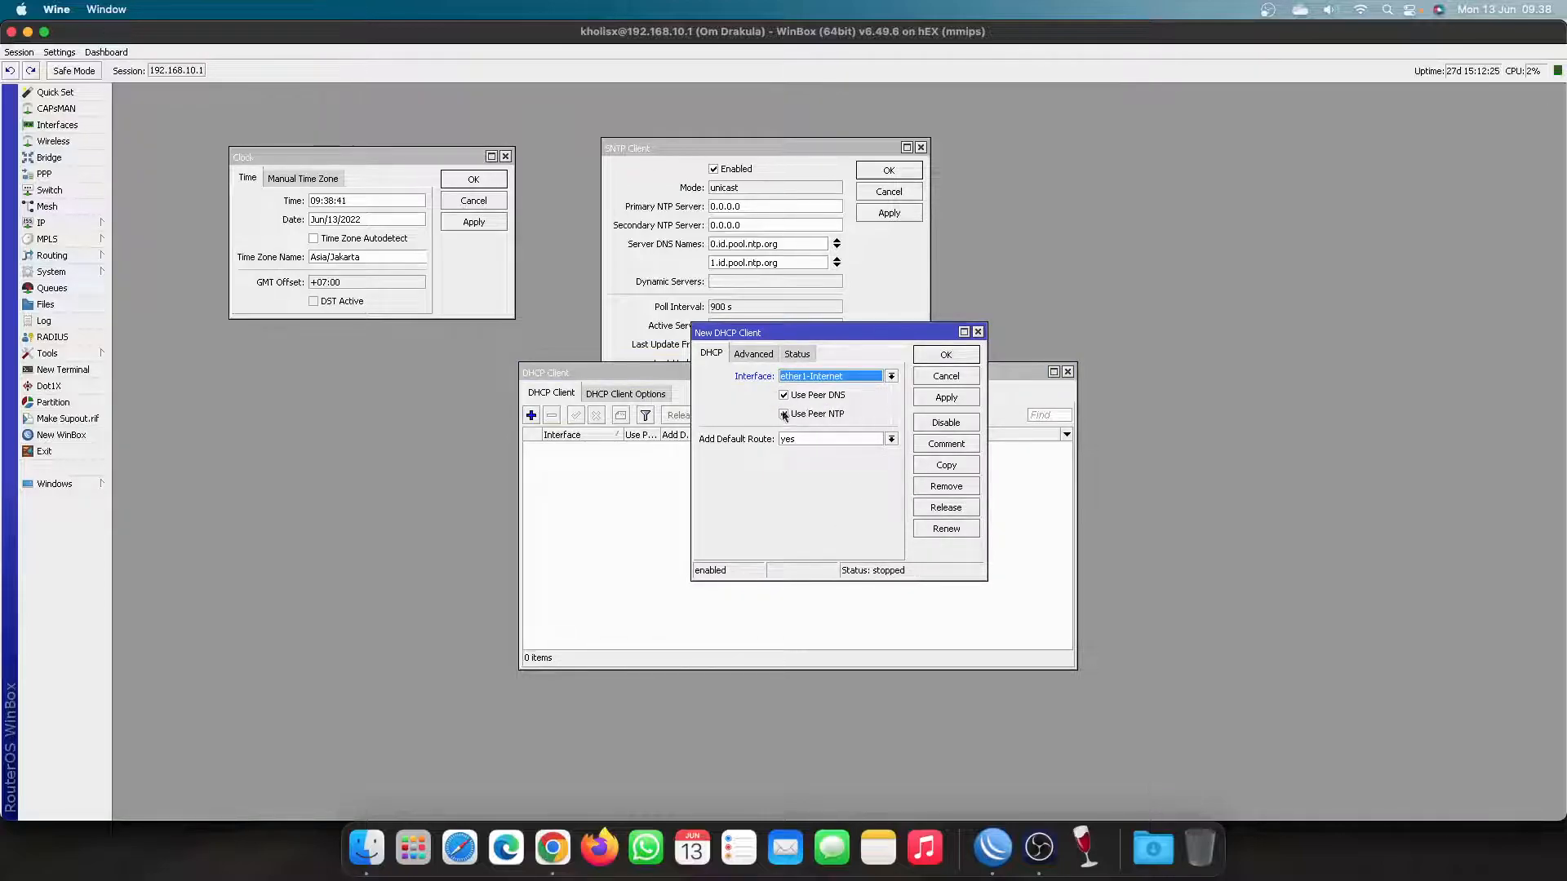
left_click(944, 398)
left_click(900, 448)
Step: Set the new DHCP client's interface to bridge-WAN and apply it
left_click(844, 376)
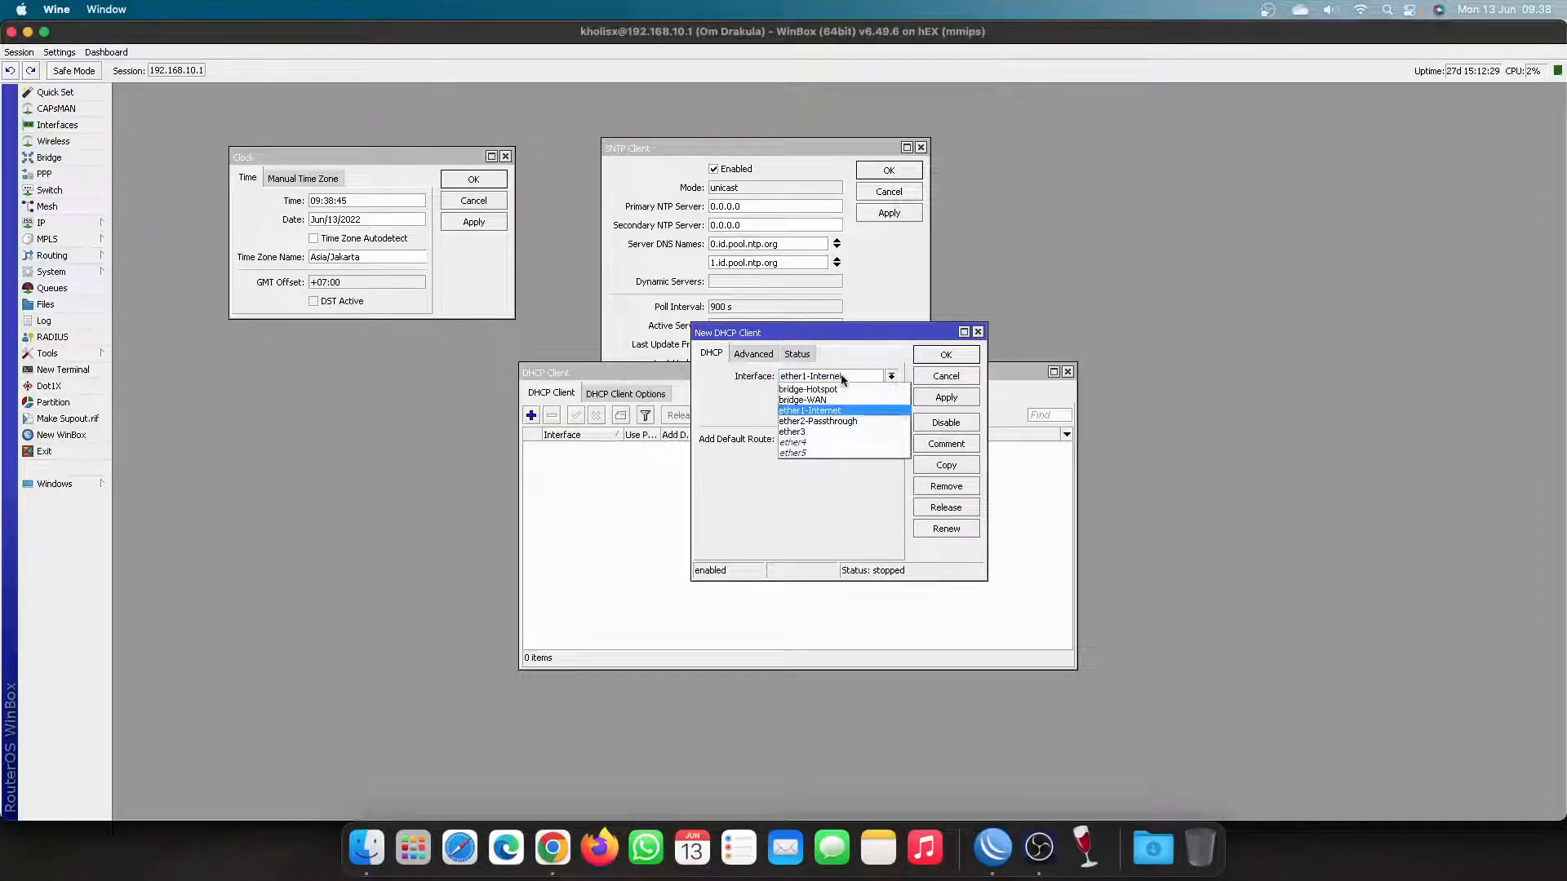
left_click(842, 410)
left_click(845, 377)
left_click(840, 400)
left_click(945, 398)
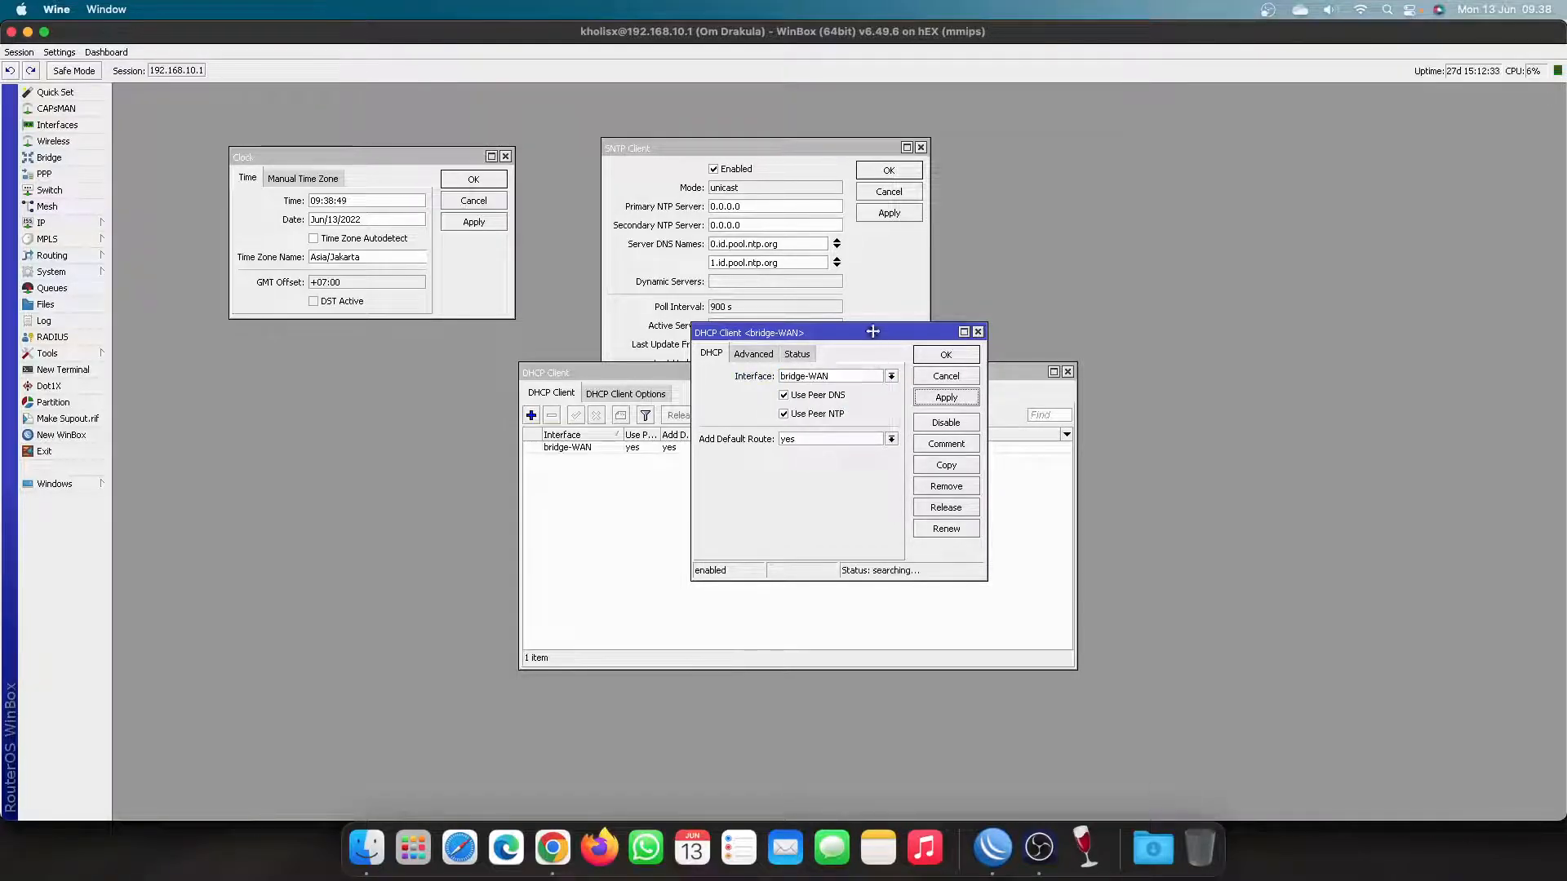
Step: Examine the bridge-WAN DHCP client's status details and its Use Peer NTP option in an enlarged window
left_click_drag(871, 333, 769, 336)
left_click_drag(884, 581, 1117, 636)
left_click(694, 355)
left_click_drag(722, 340, 757, 338)
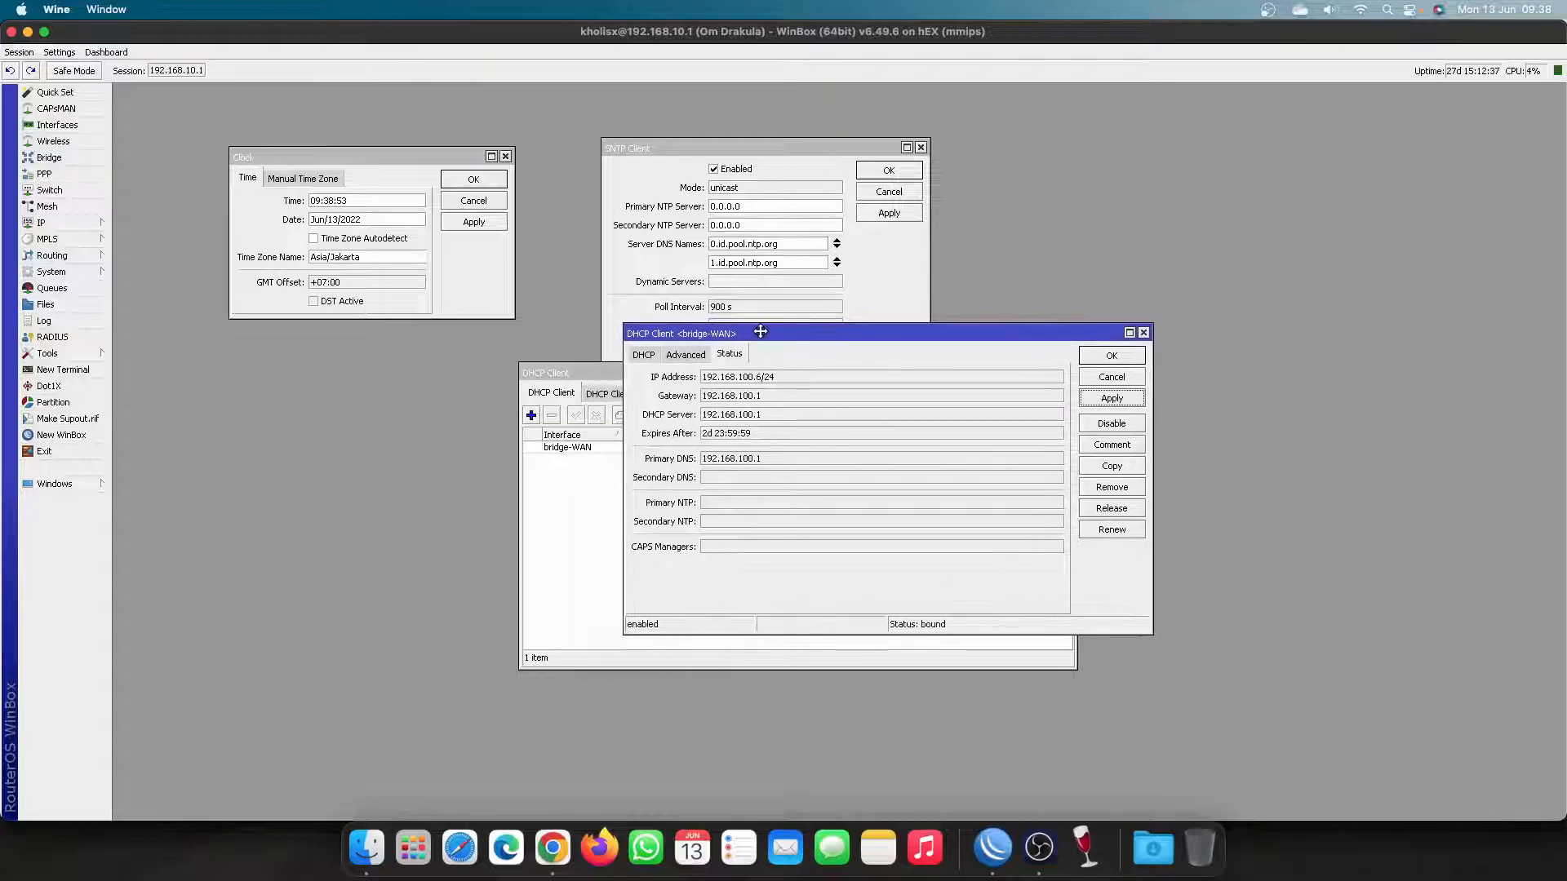
left_click(643, 354)
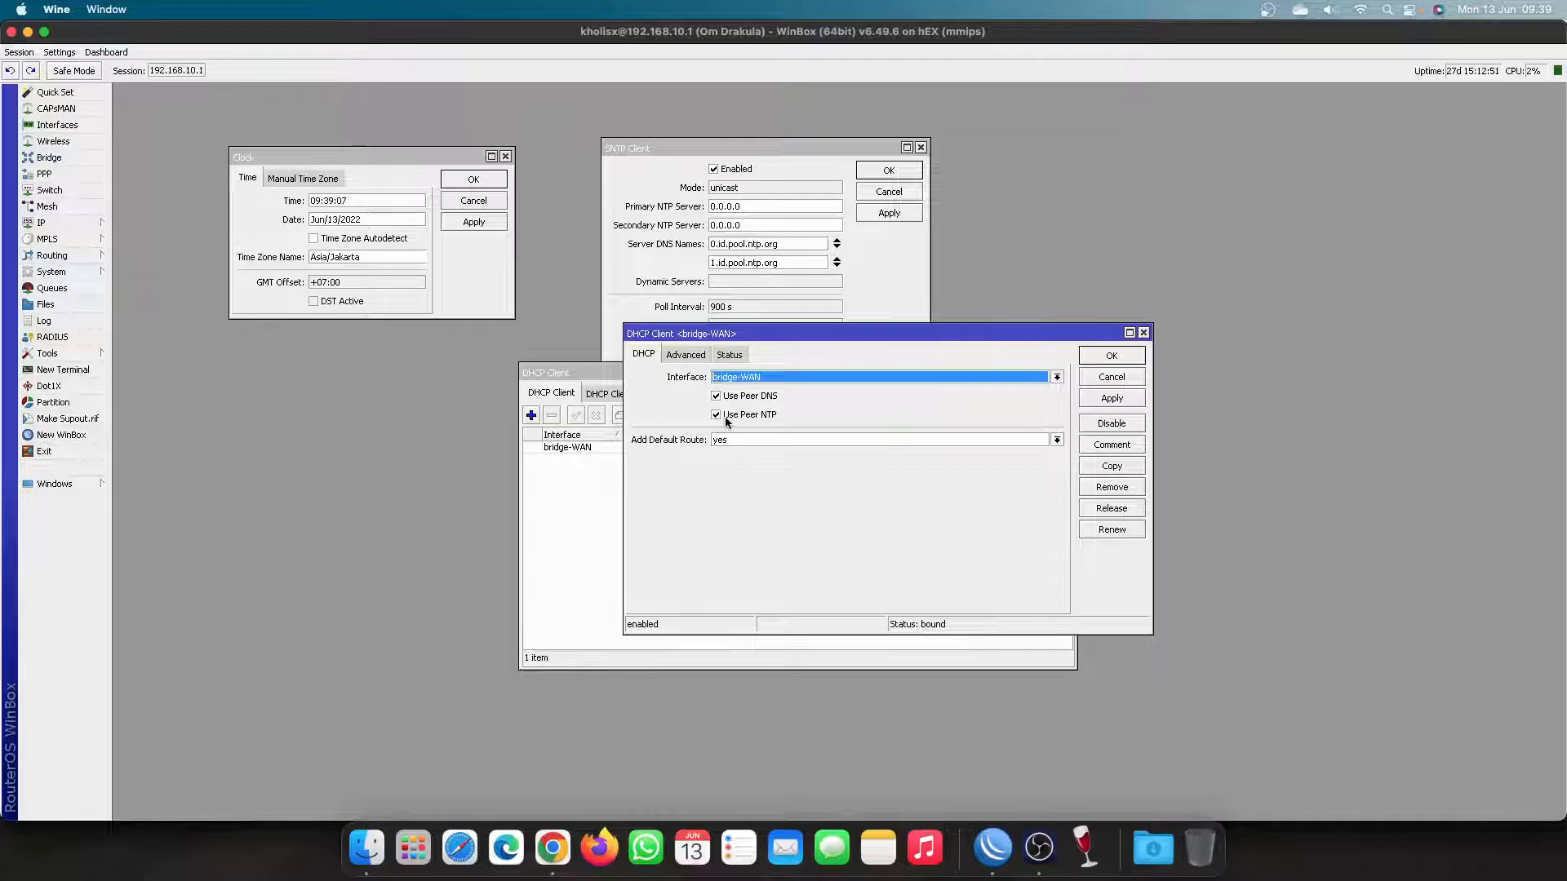
left_click_drag(841, 336, 845, 340)
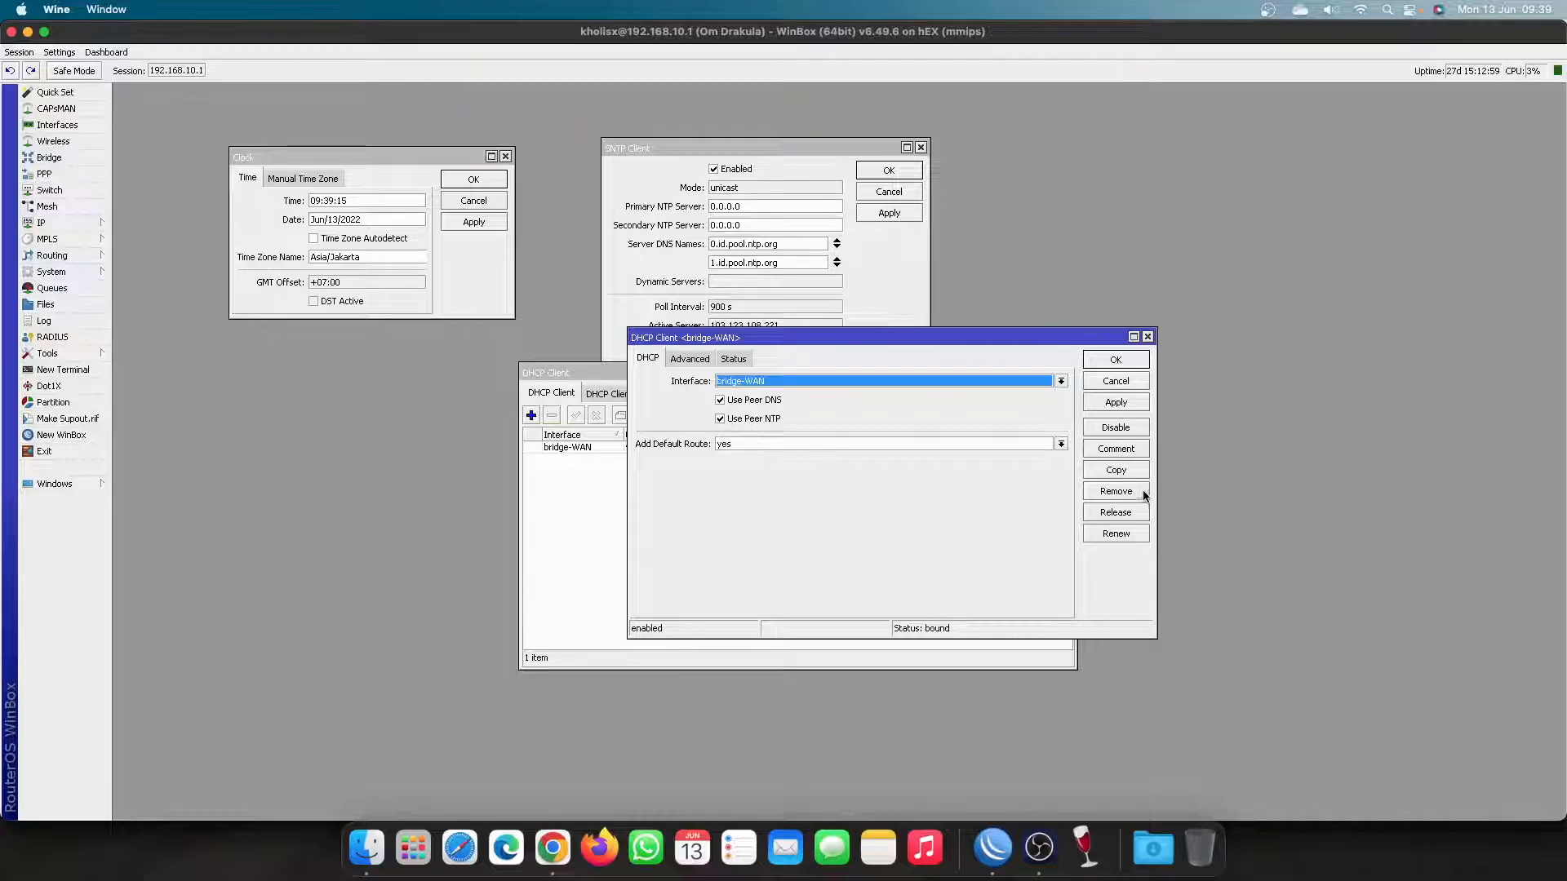
Step: Remove the bridge-WAN DHCP client and close the DHCP Client list
left_click(1116, 491)
left_click(1066, 372)
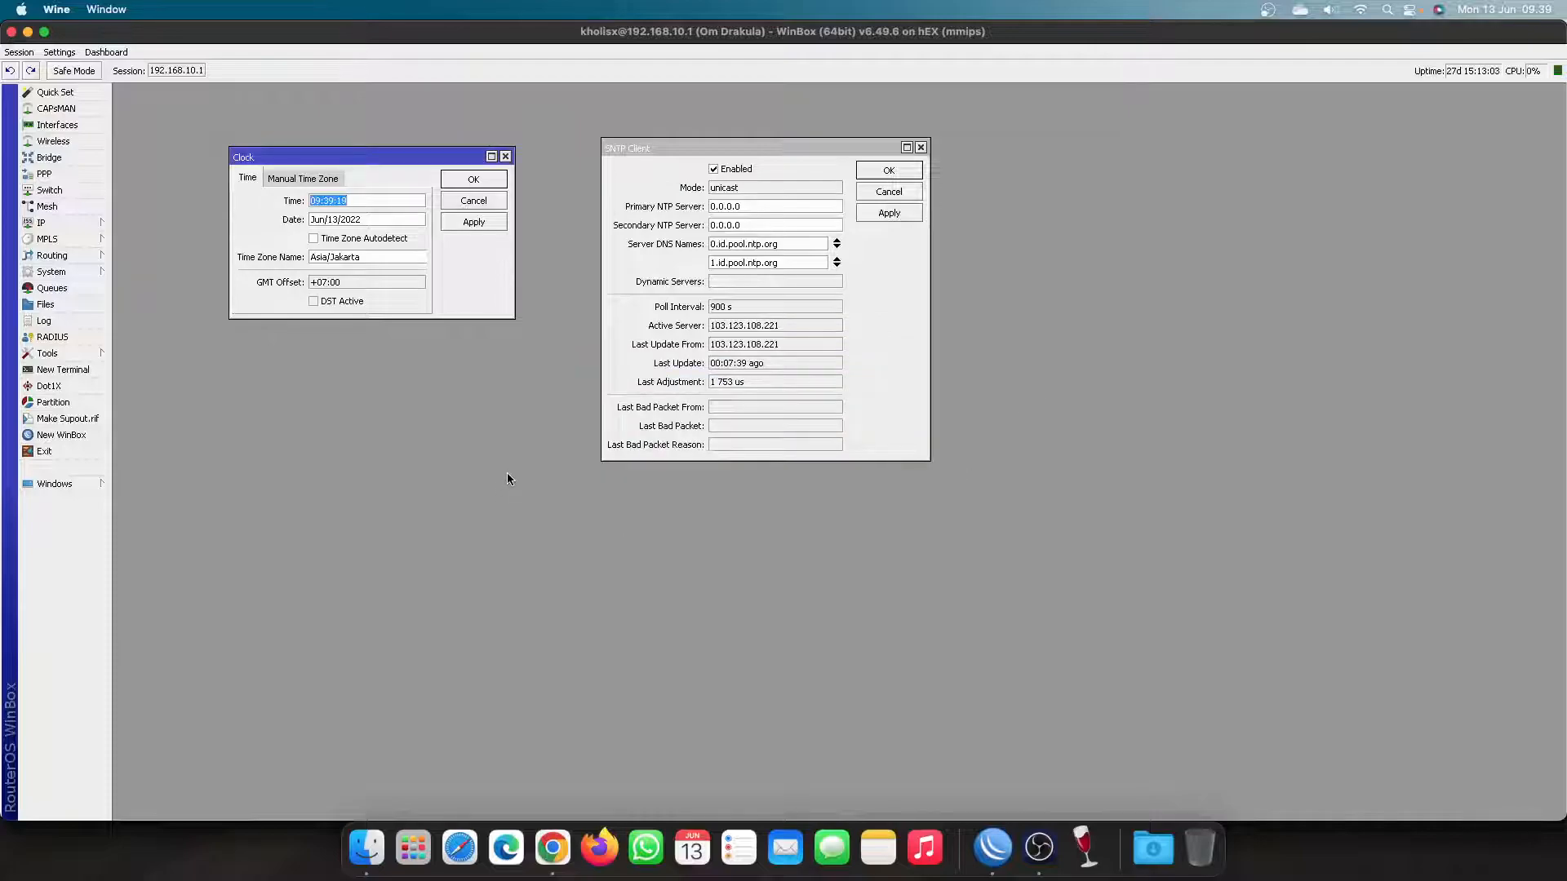
Step: Switch to Chrome and review the server names for the Indonesia zone on the NTP Pool page
left_click(552, 849)
mouse_move(532, 269)
left_mouse_down()
mouse_move(690, 272)
mouse_move(529, 284)
left_mouse_up()
left_click(564, 284)
left_click_drag(666, 271, 570, 271)
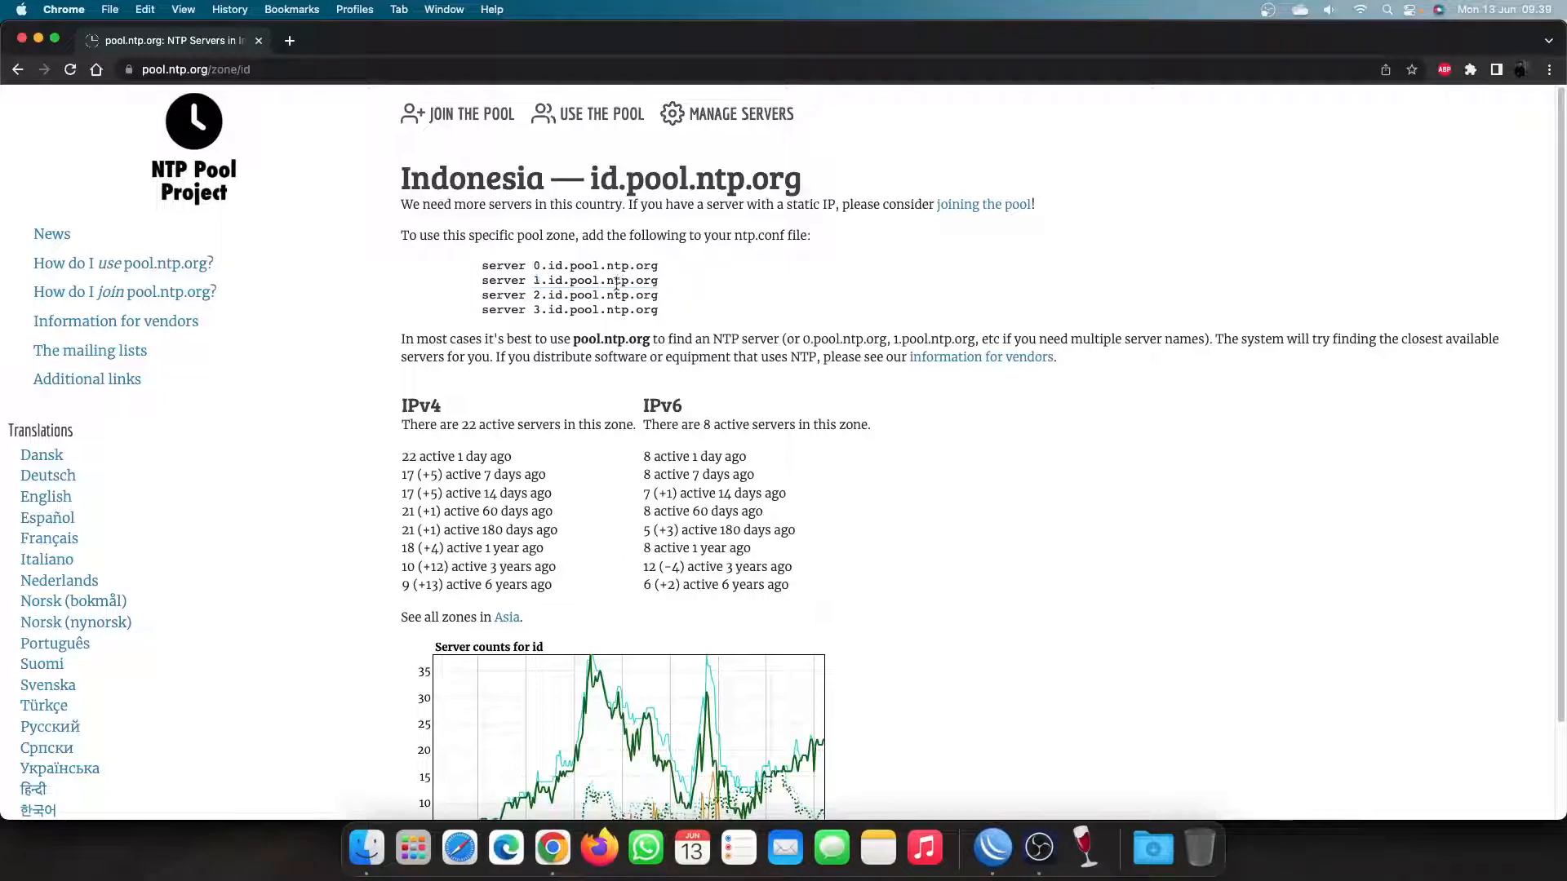
left_click(566, 270)
Step: Return to WinBox and examine the SNTP Client's primary and secondary NTP servers and its server DNS names
left_click(1085, 848)
left_click(93, 271)
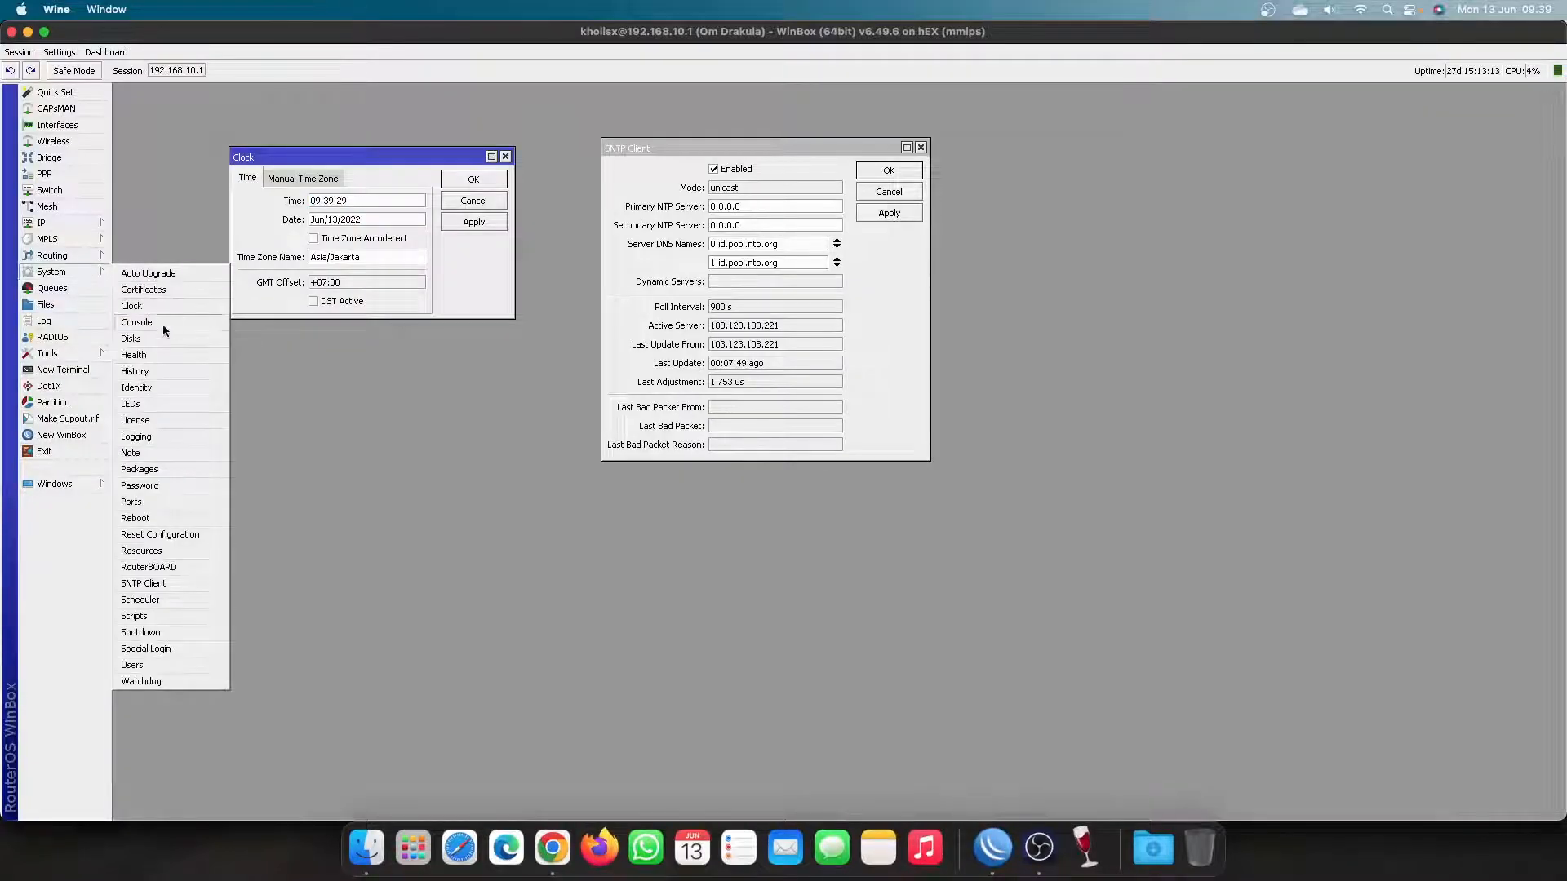
left_click(176, 581)
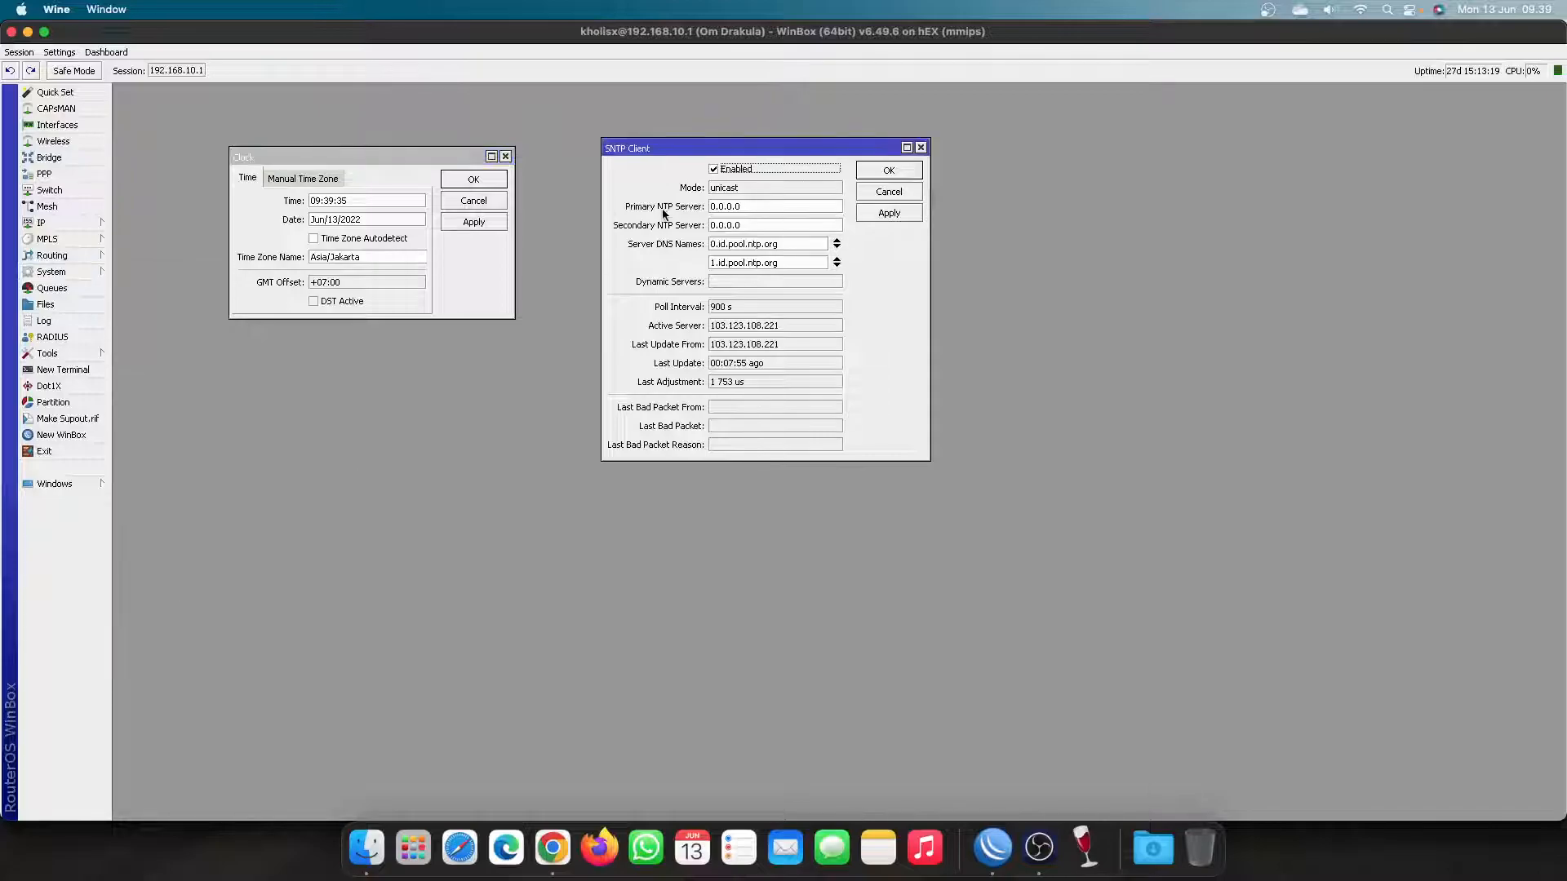
left_click_drag(671, 148, 667, 143)
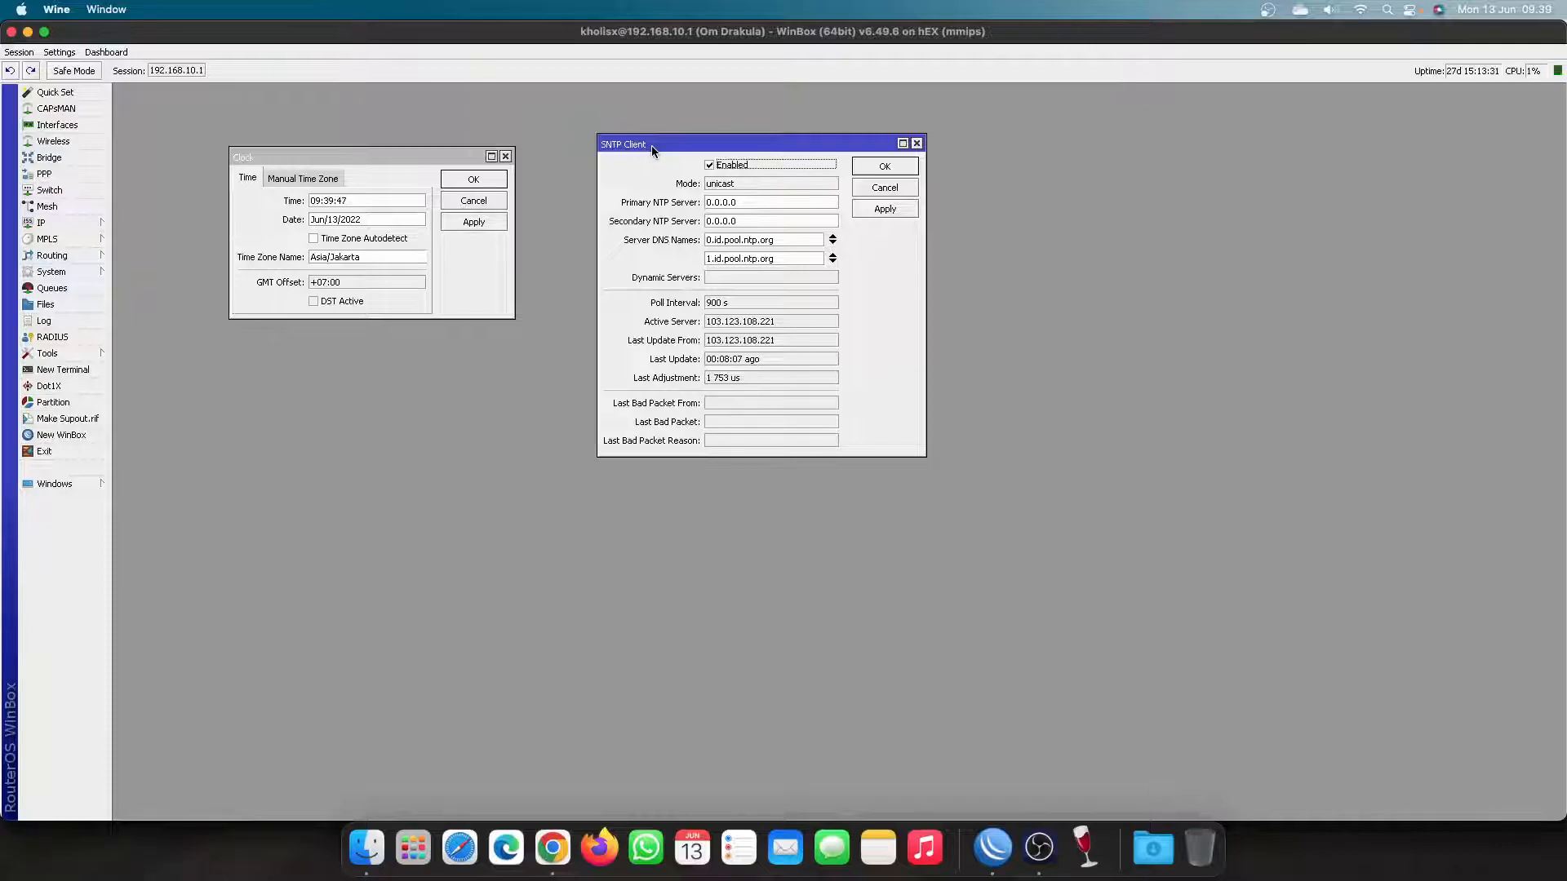
left_click_drag(653, 145, 651, 125)
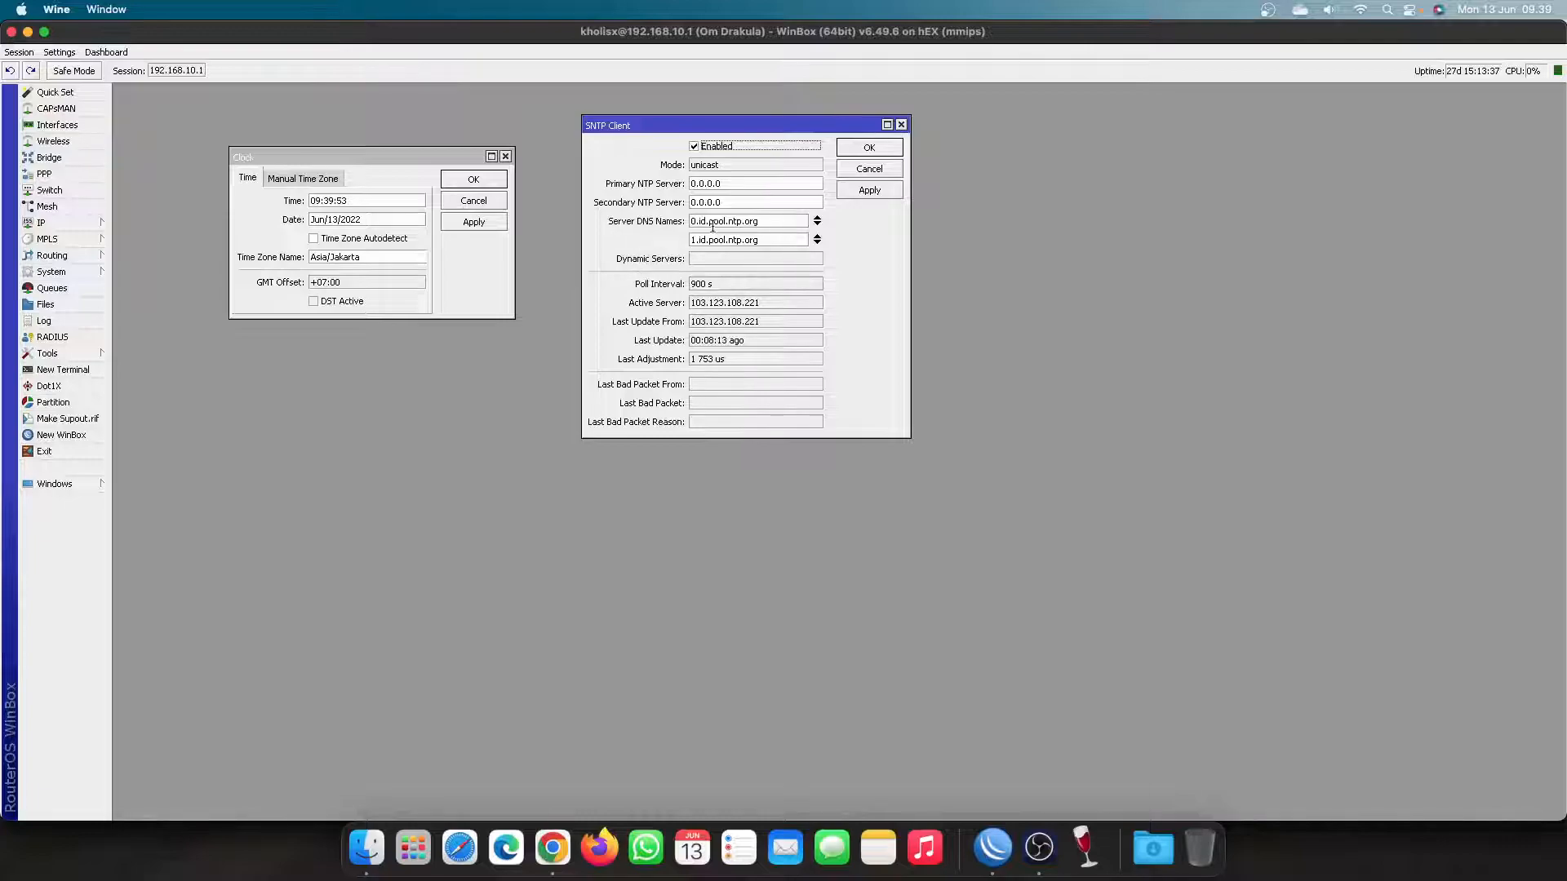
left_click_drag(739, 183, 652, 185)
left_click(759, 179)
double_click(746, 199)
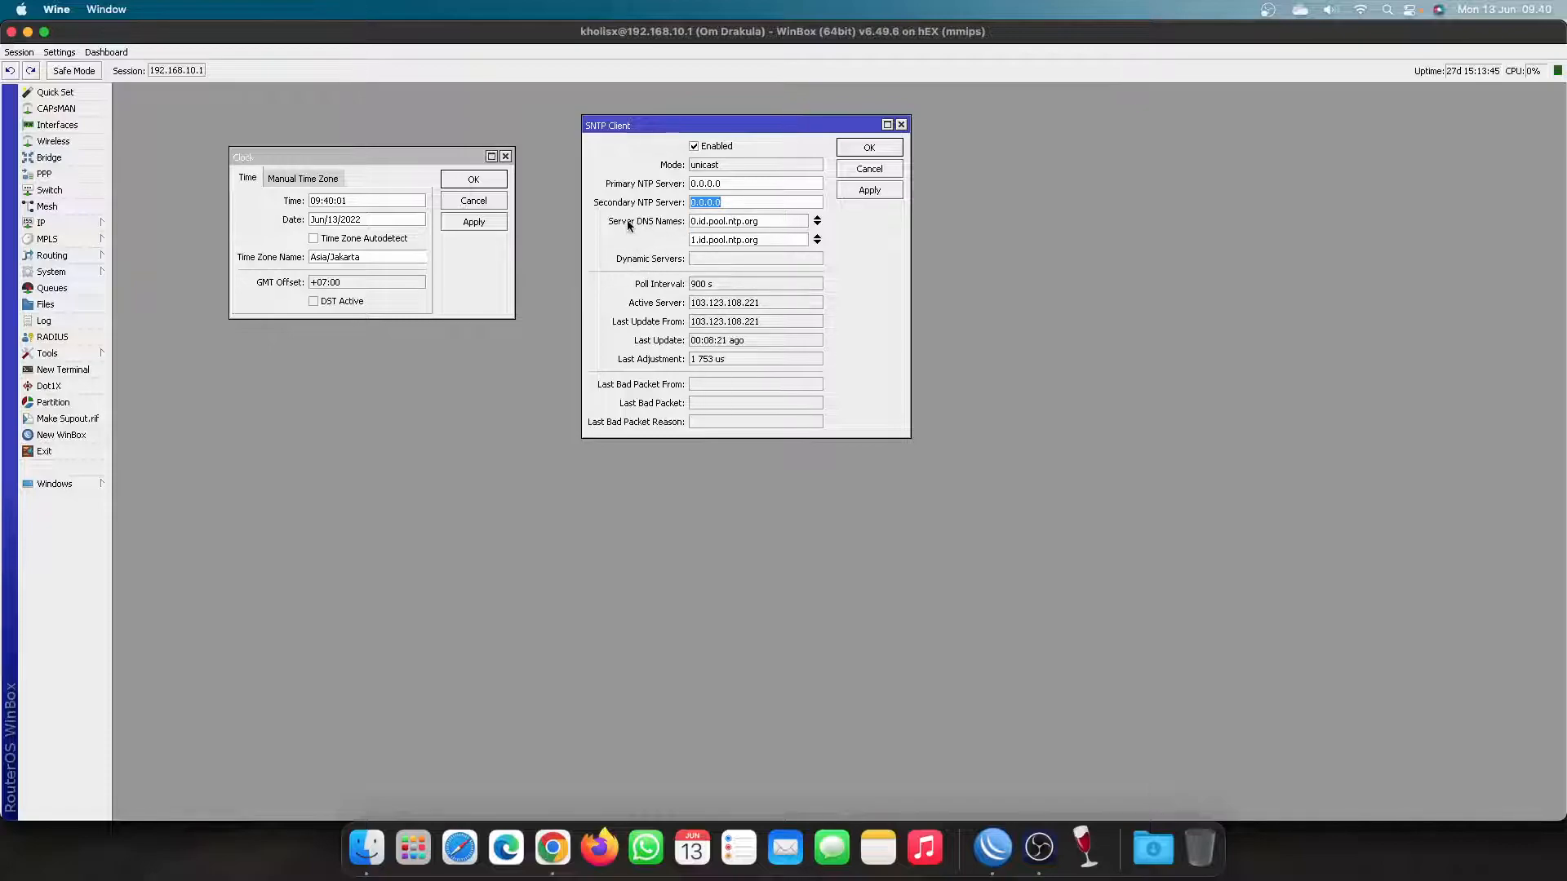
left_click_drag(768, 221, 691, 219)
left_click(775, 222)
double_click(749, 181)
double_click(742, 201)
Step: Set the primary NTP server to 0.id.pool.ntp.org and the secondary to 1.id.pool.ntp.org, and apply
double_click(745, 180)
type("0.id.pool.ntp.org")
double_click(744, 200)
type("1.id.pool.ntp.or")
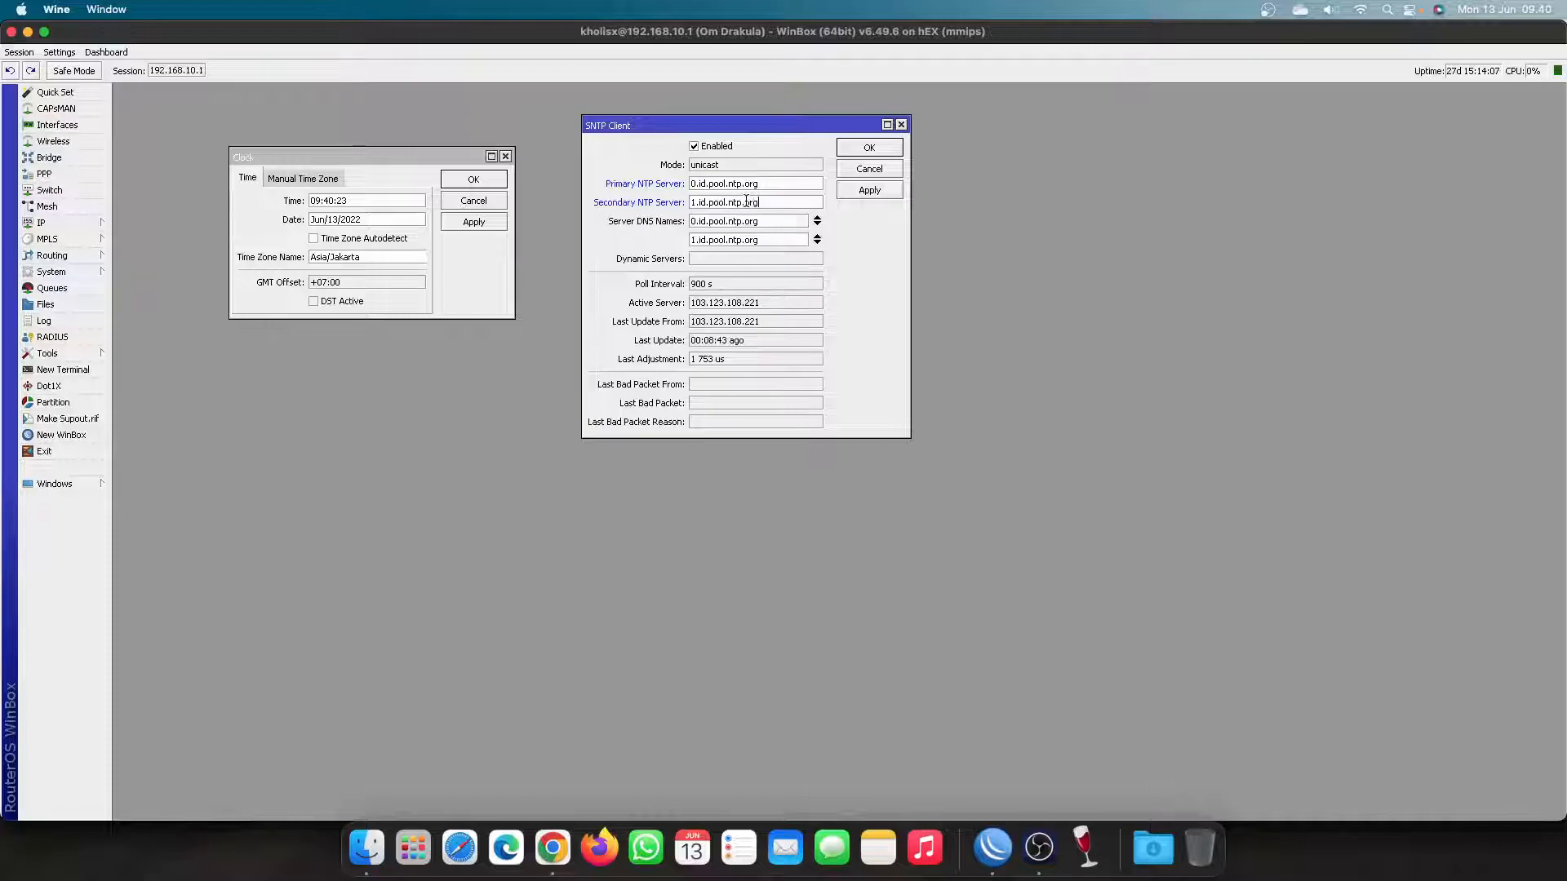
left_click(860, 194)
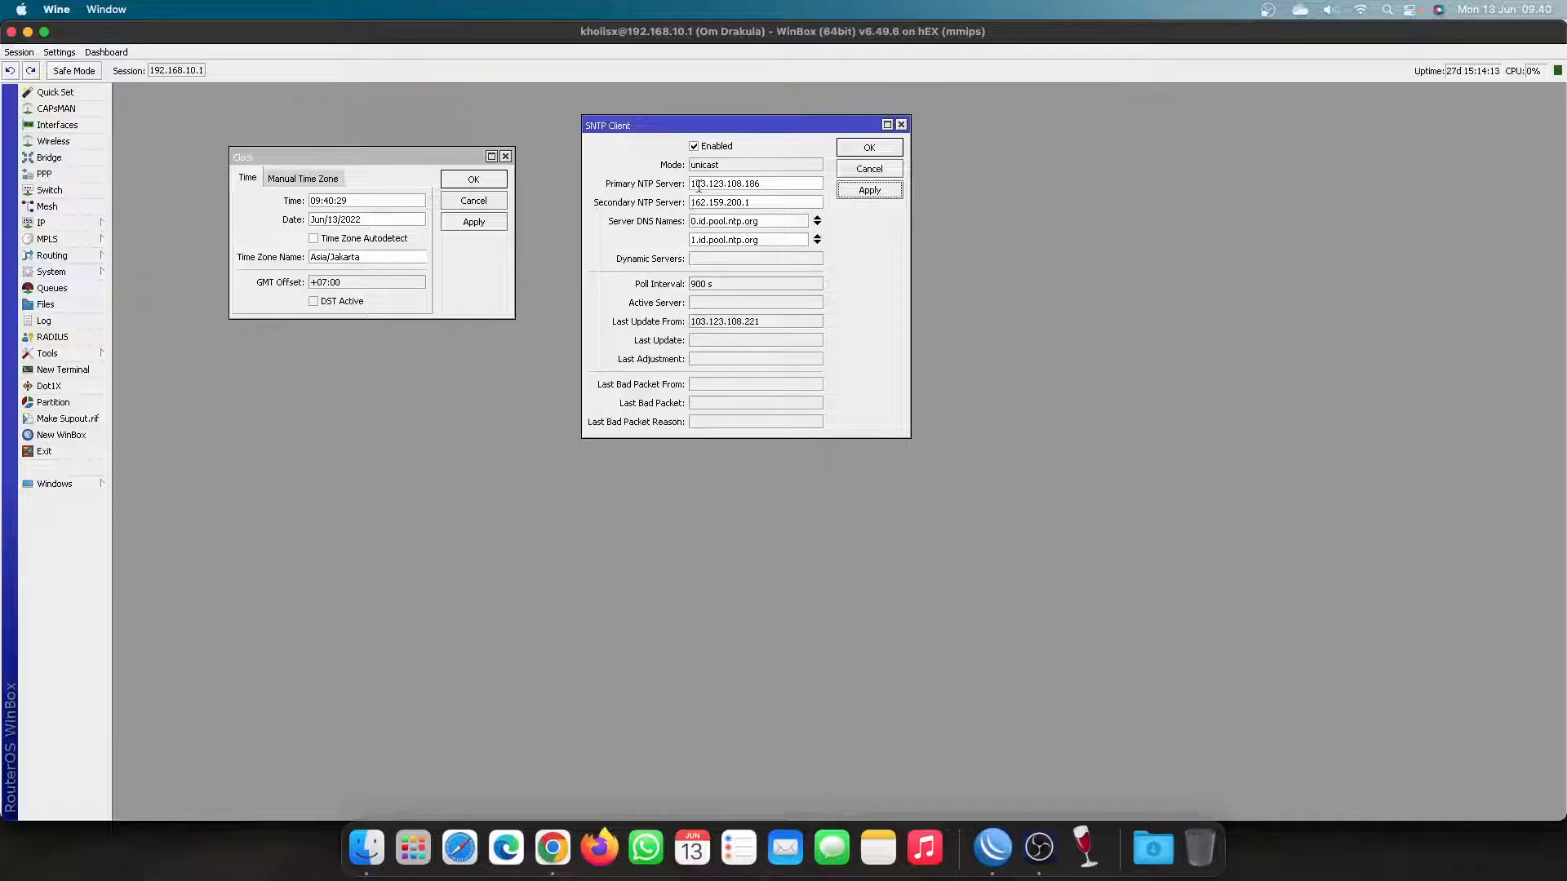
left_click(870, 189)
Step: Reset both the primary and secondary NTP servers to 0.0.0.0 and apply
double_click(768, 184)
type("0.")
key("Tab")
type("0.0")
left_click(868, 189)
left_click_drag(776, 127, 735, 117)
double_click(701, 173)
double_click(701, 193)
Step: Switch to Chrome and check the Indonesia pool server names again
left_click(553, 849)
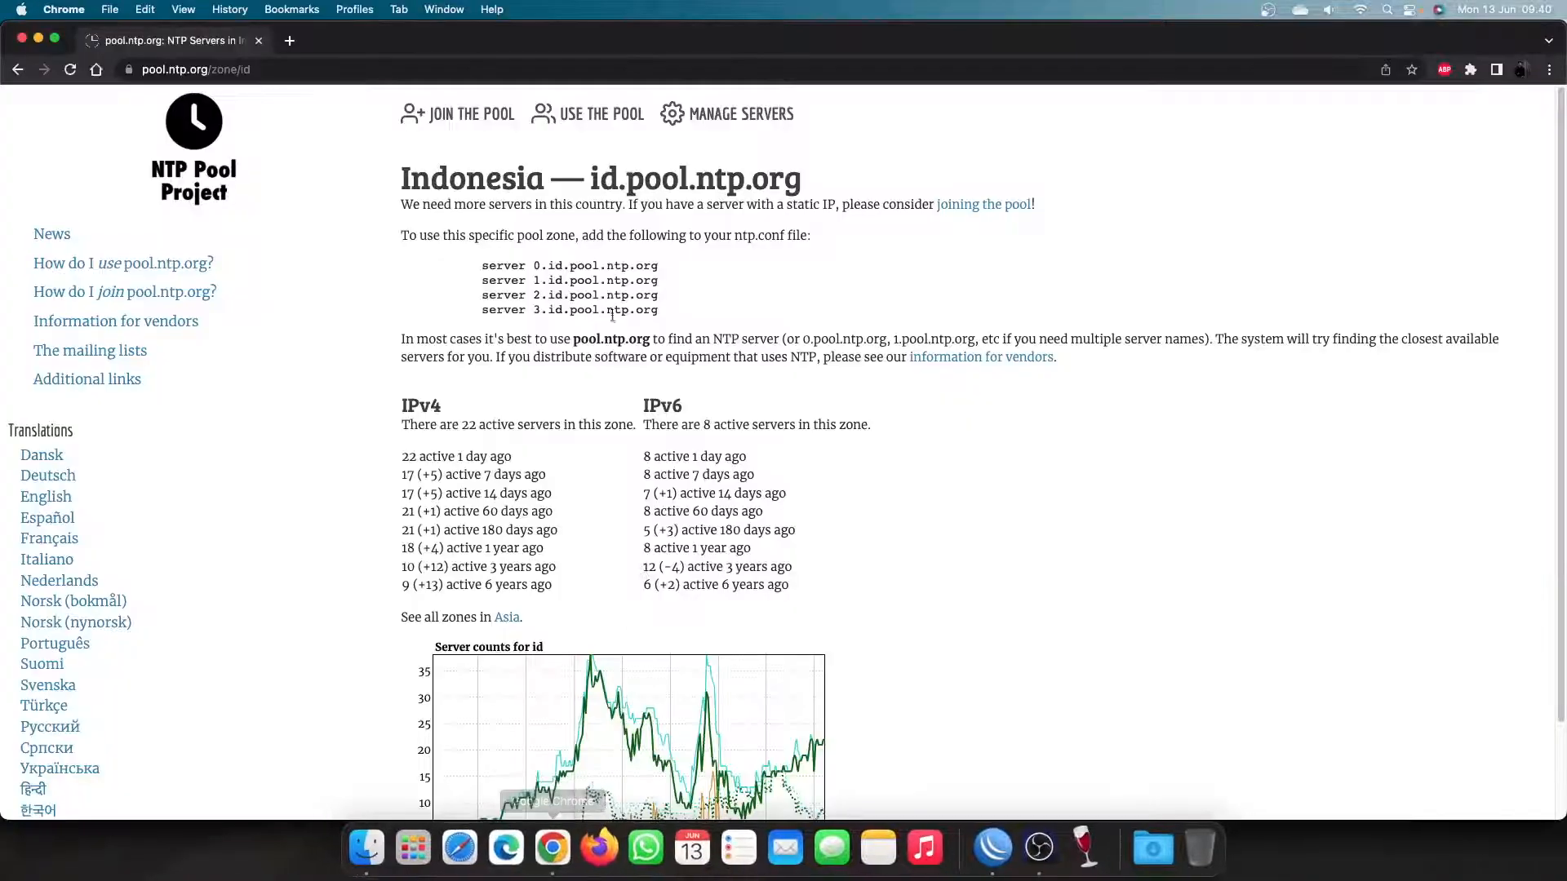
scroll(598, 351, "down", 3)
scroll(598, 351, "up", 3)
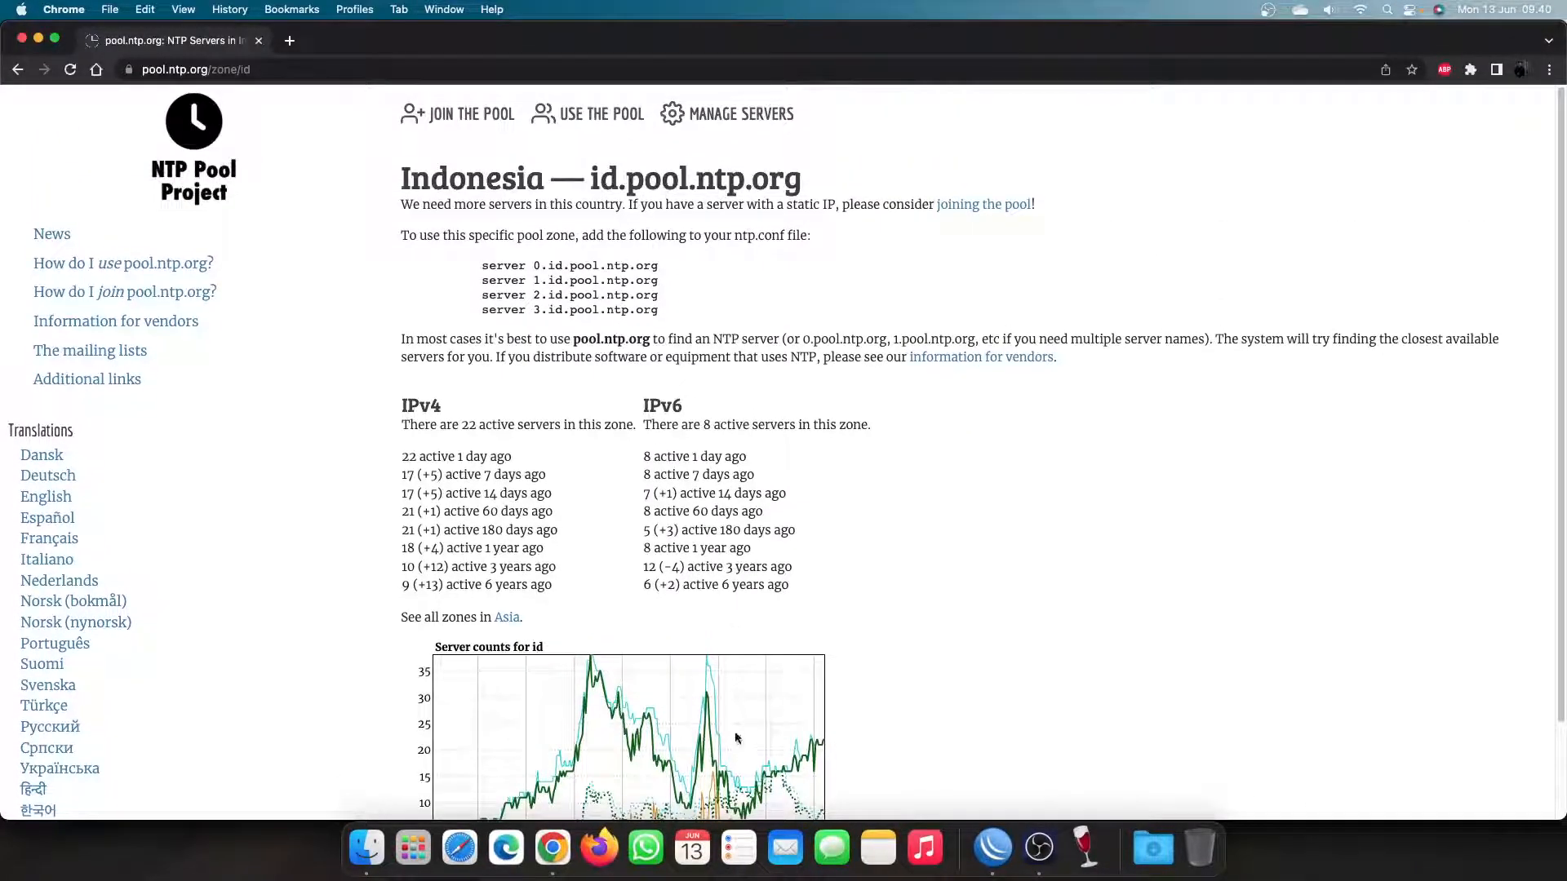
Step: Return to WinBox, ping 0.id.pool.ntp.org from a new terminal and stop the ping after a few replies
left_click(993, 846)
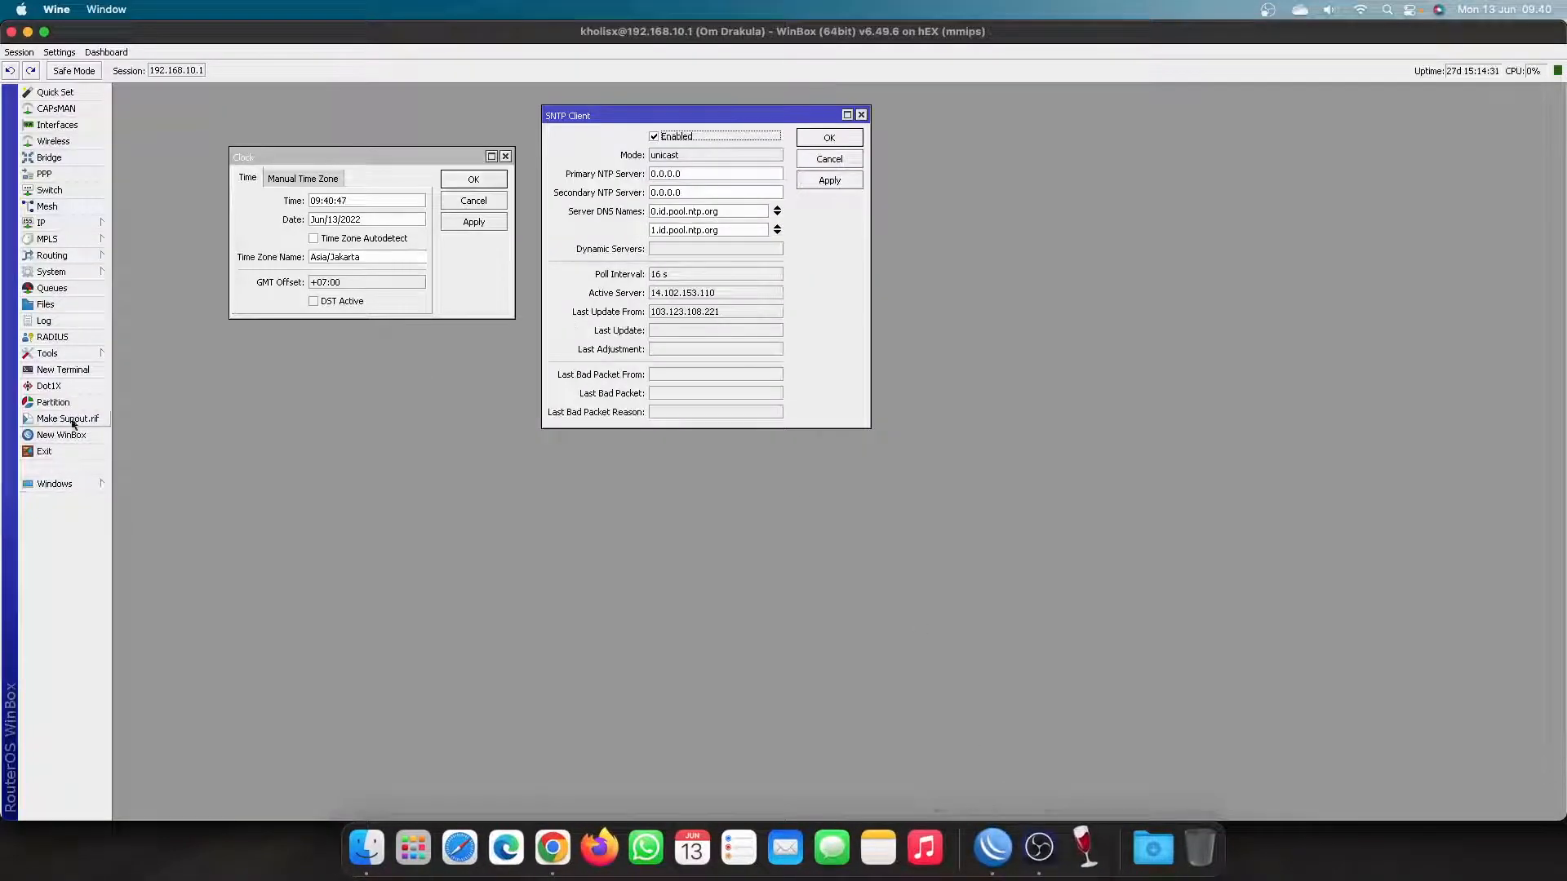
left_click(63, 370)
left_click_drag(615, 129, 1287, 226)
type("ng 0.id.pool.ntp.org")
key("Return")
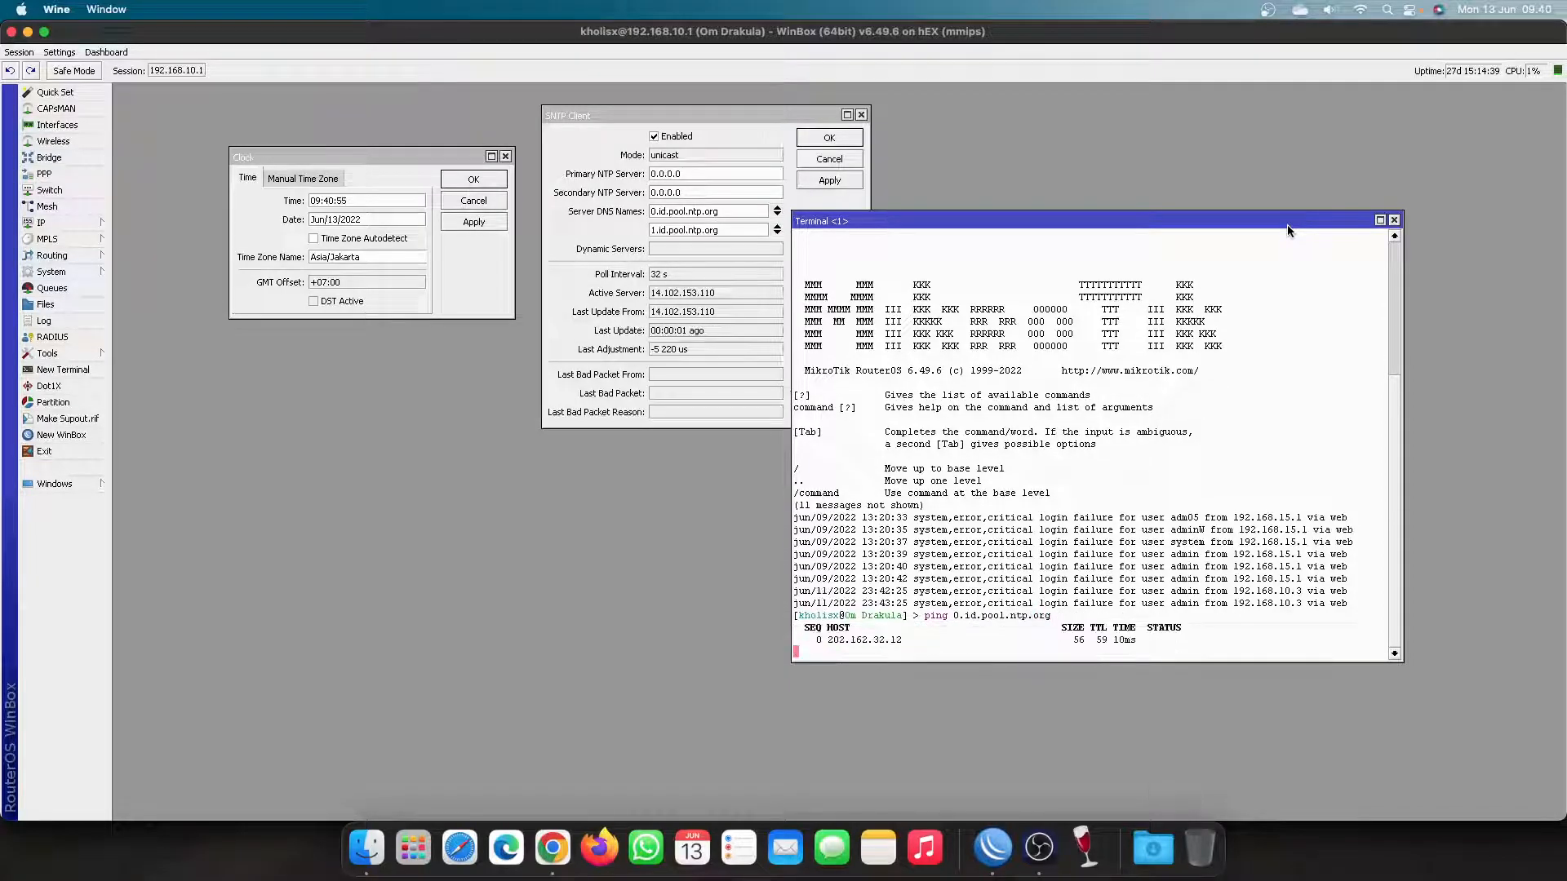
key("ctrl+c")
Step: Ping 1.id.pool.ntp.org from the terminal and stop the ping after a few replies
key("Up")
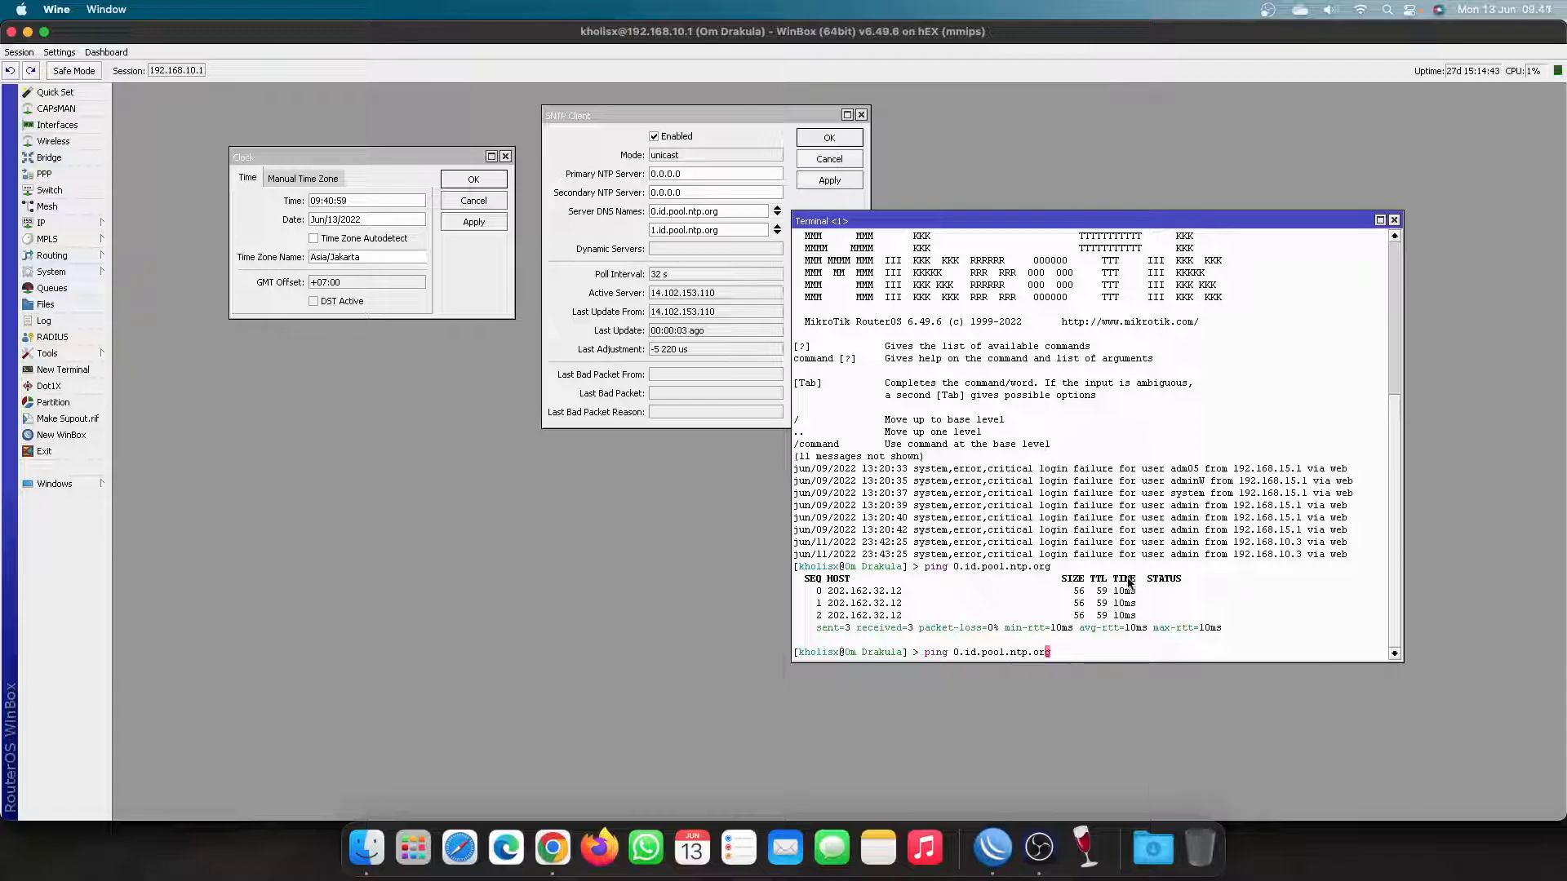
key("Left")
key("Left")
key("Left")
key("Left")
key("Left")
key("Left")
key("Return")
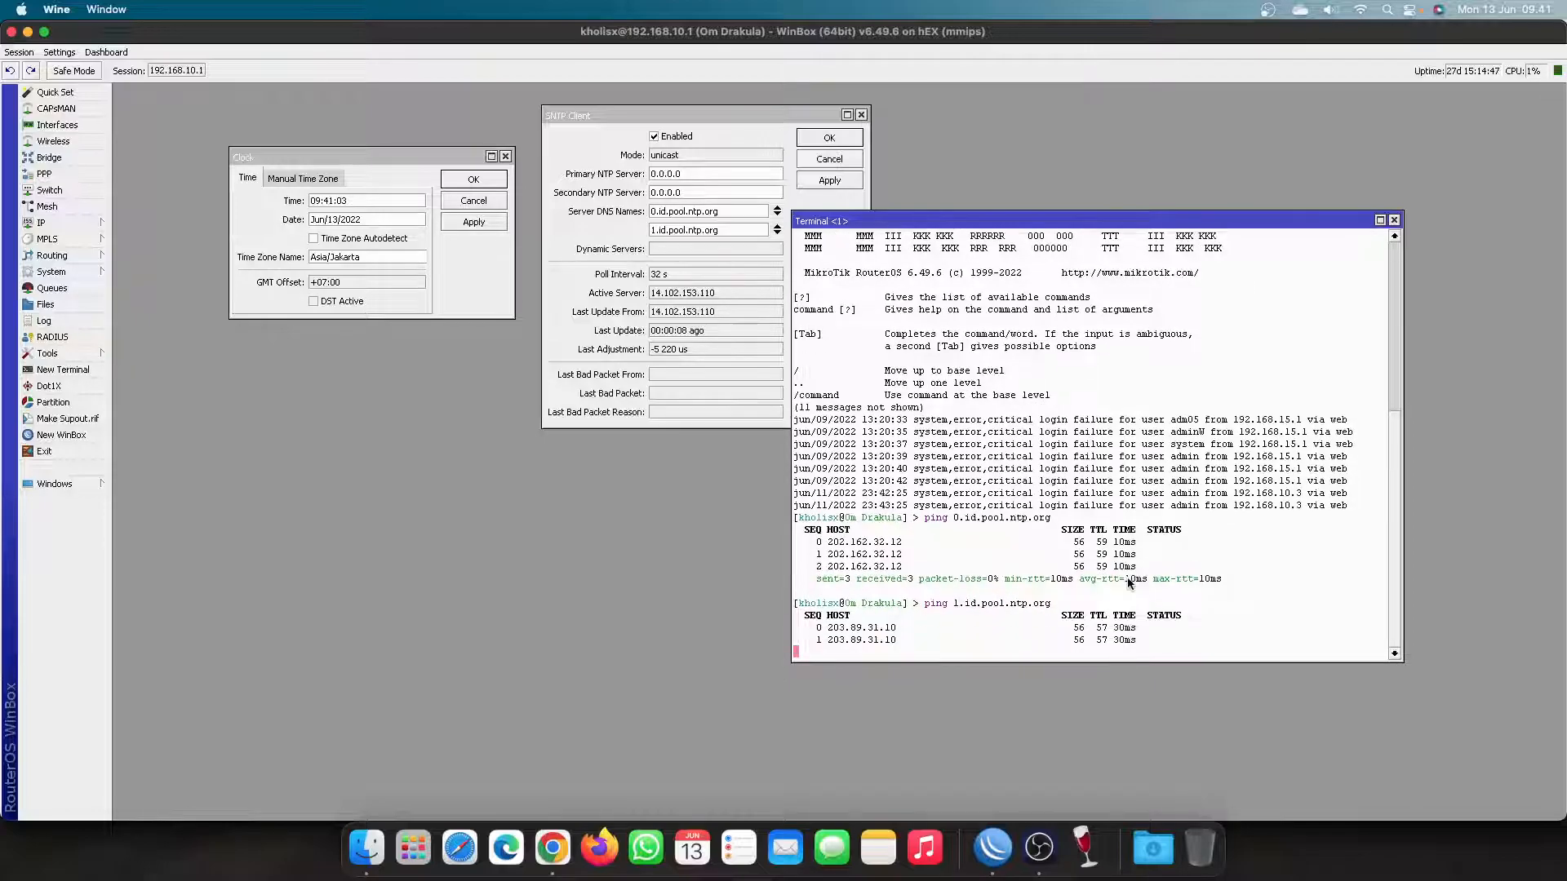
key("ctrl+c")
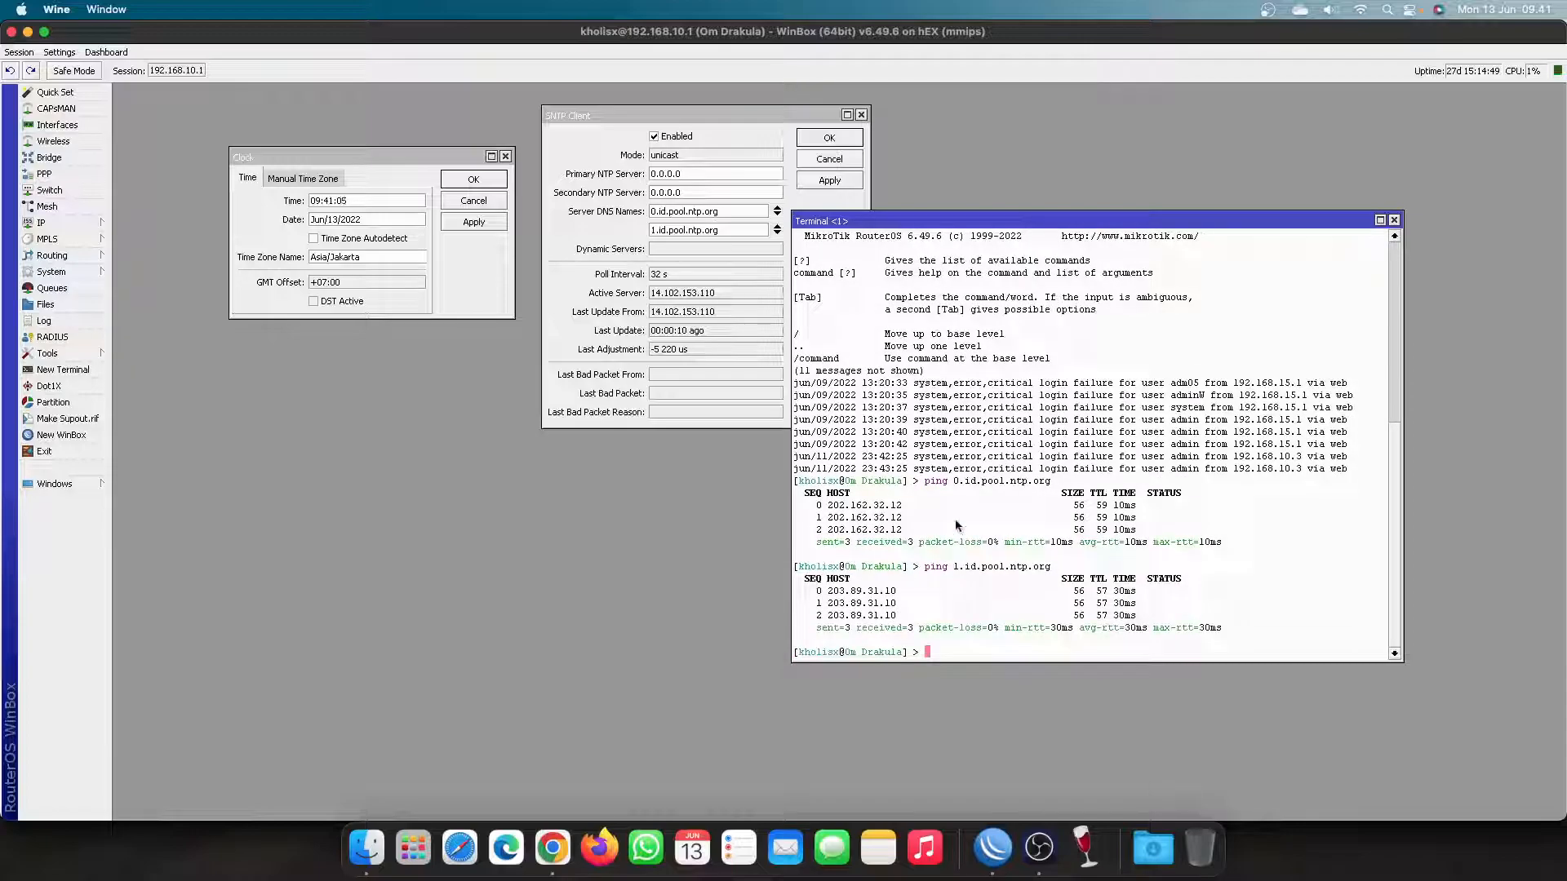
Step: Copy the address 202.162.32.12 from the 0.id.pool.ntp.org ping replies into the SNTP Client's primary NTP server
left_click_drag(831, 510, 888, 509)
right_click(888, 509)
left_click(906, 516)
left_click(710, 178)
double_click(710, 178)
right_click(707, 174)
left_click(773, 225)
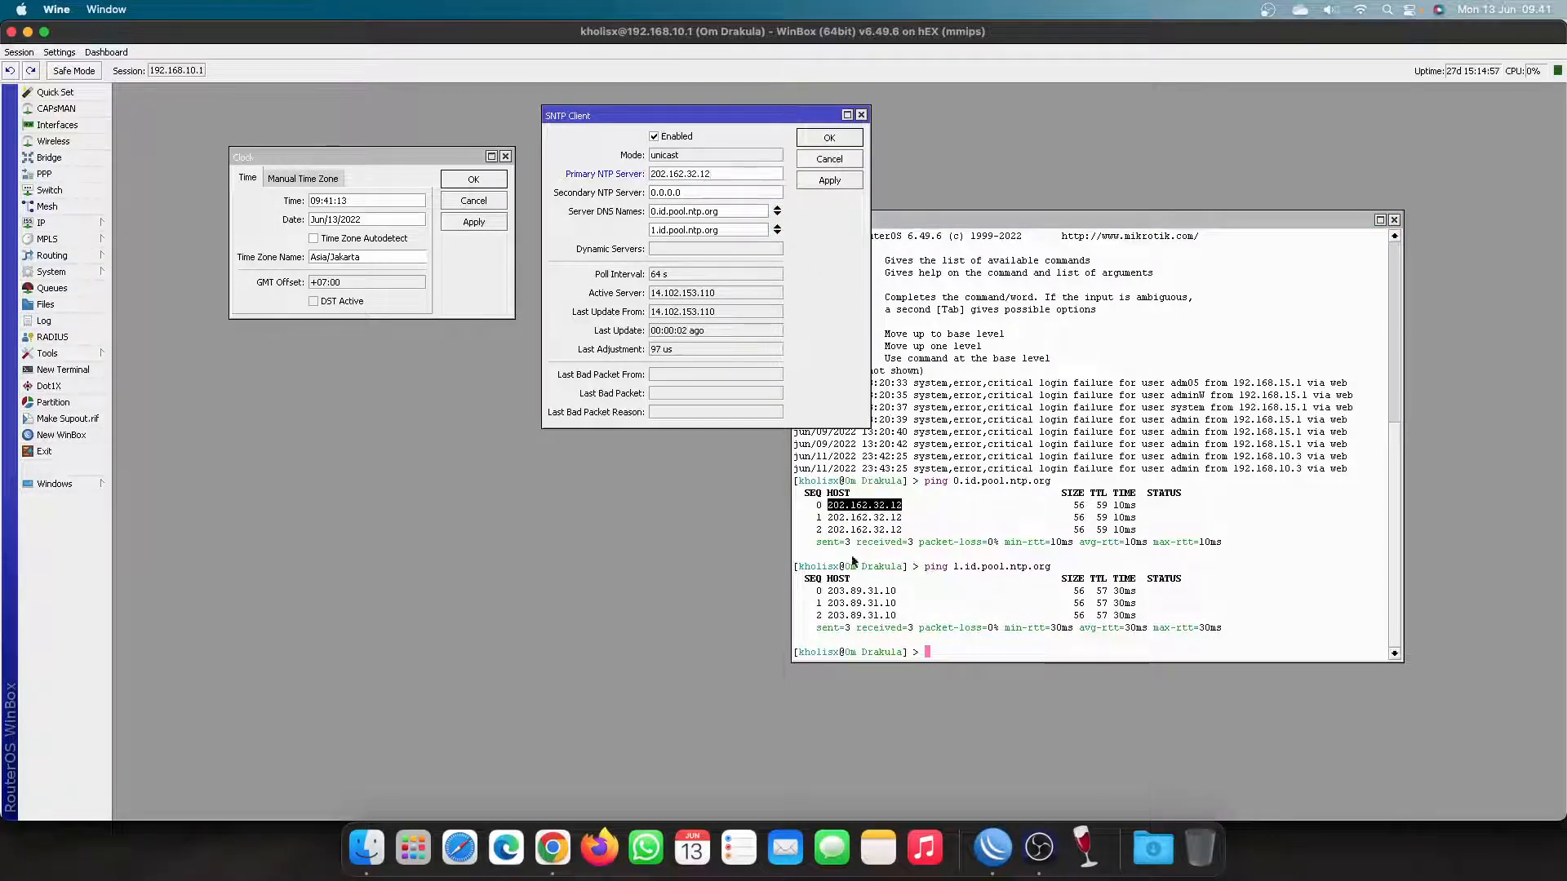
Step: Copy 203.89.31.10 from the 1.id.pool.ntp.org ping replies into the secondary NTP server and apply the SNTP Client settings
left_click_drag(830, 591, 899, 594)
right_click(895, 593)
left_click(911, 598)
double_click(710, 193)
right_click(719, 192)
left_click(772, 227)
left_click(826, 181)
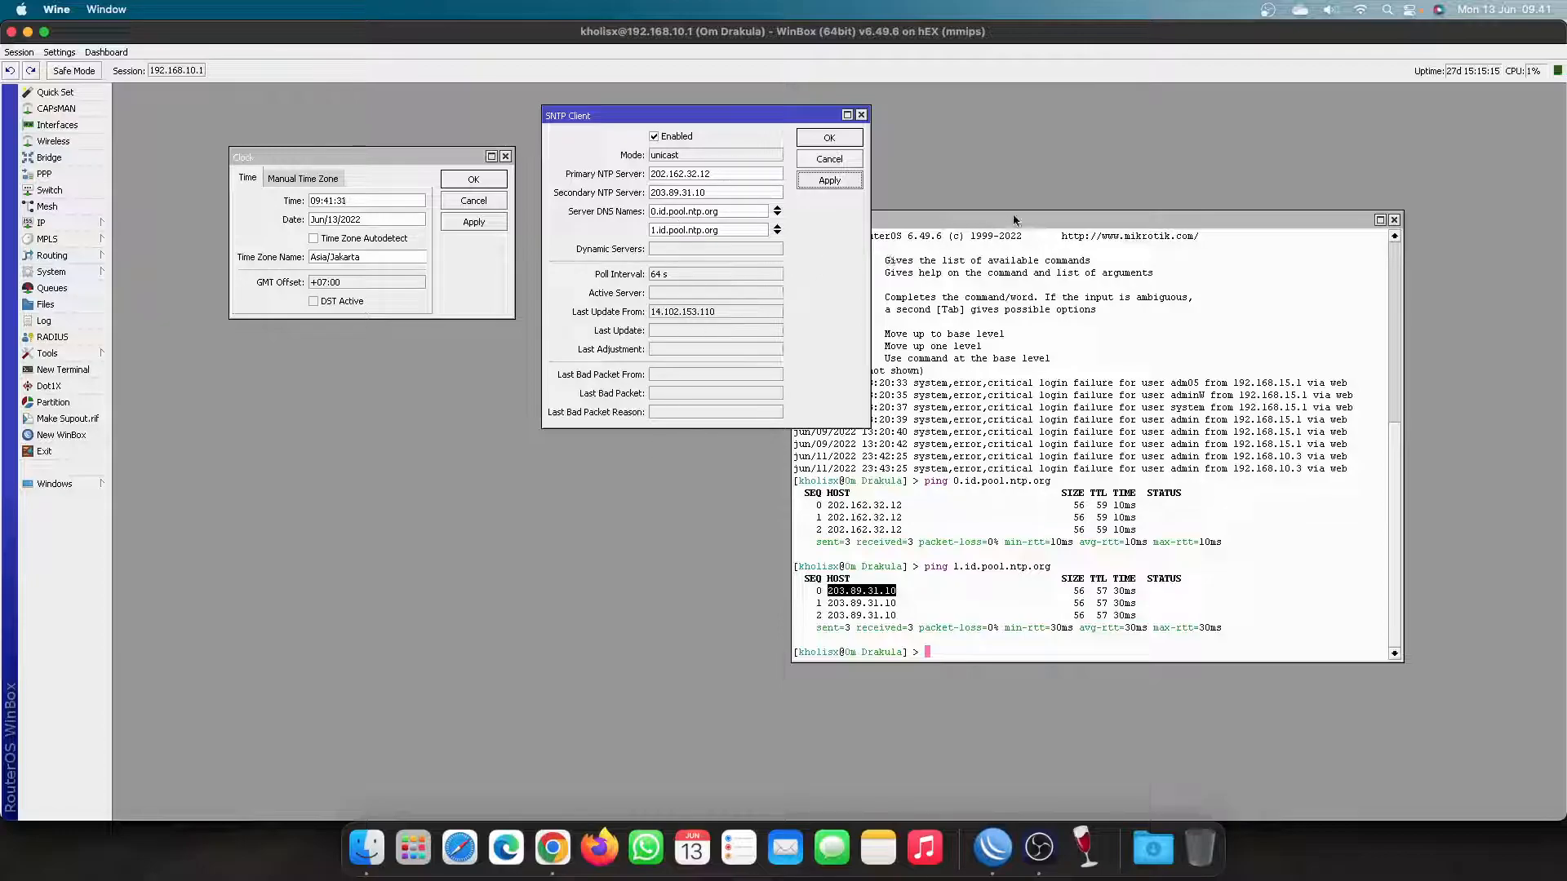
Step: Move the terminal clear of the SNTP Client window and check its poll interval, active server, last update and last adjustment
left_click_drag(1011, 227, 1128, 258)
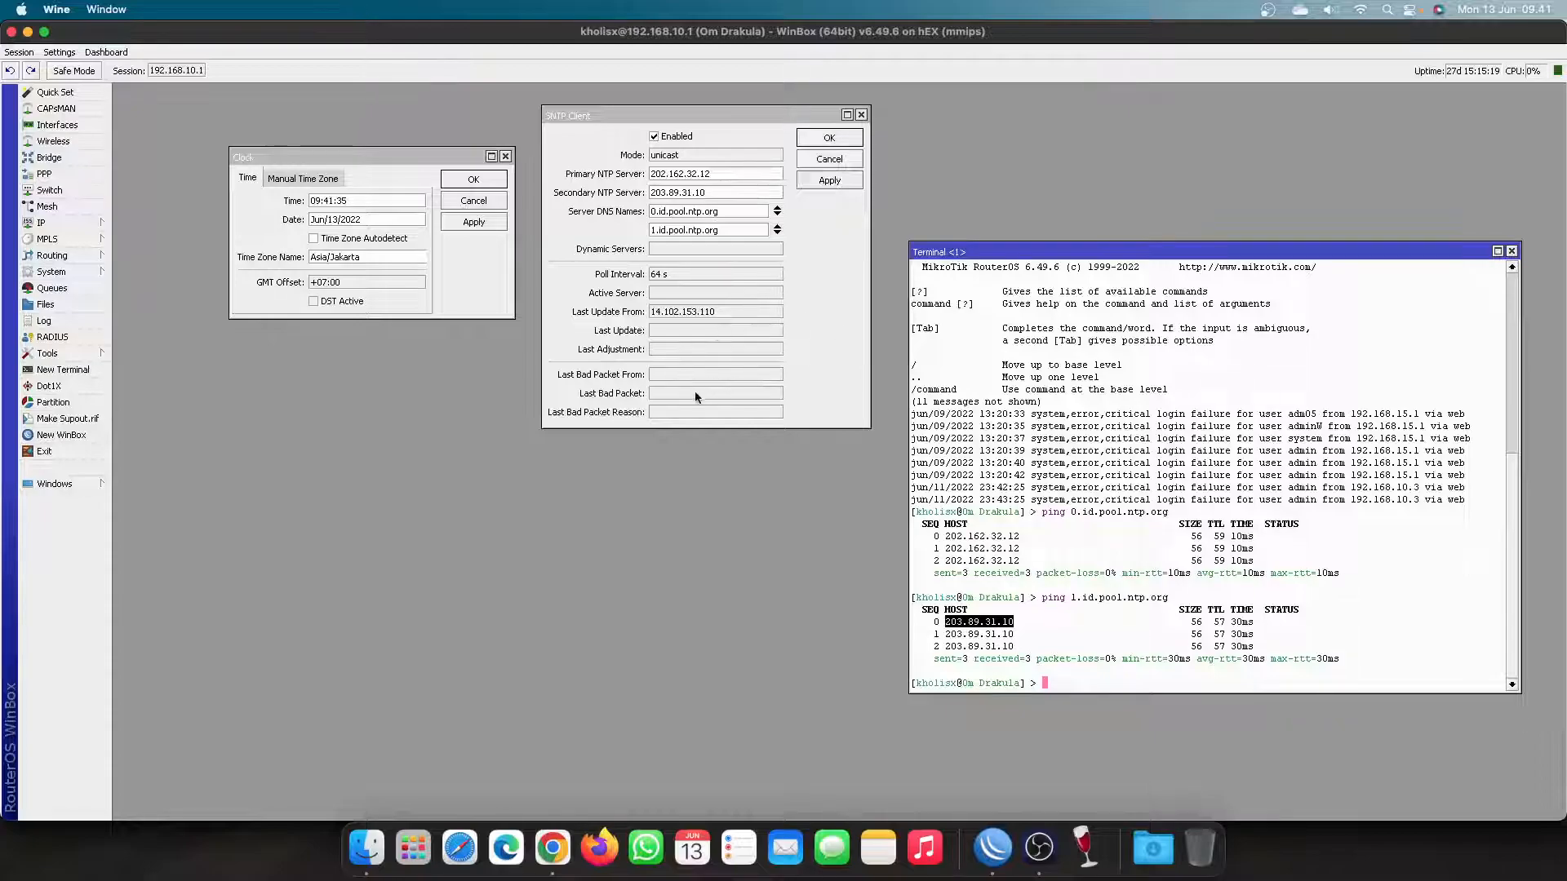
double_click(653, 276)
left_click(665, 311)
double_click(665, 294)
left_click(672, 295)
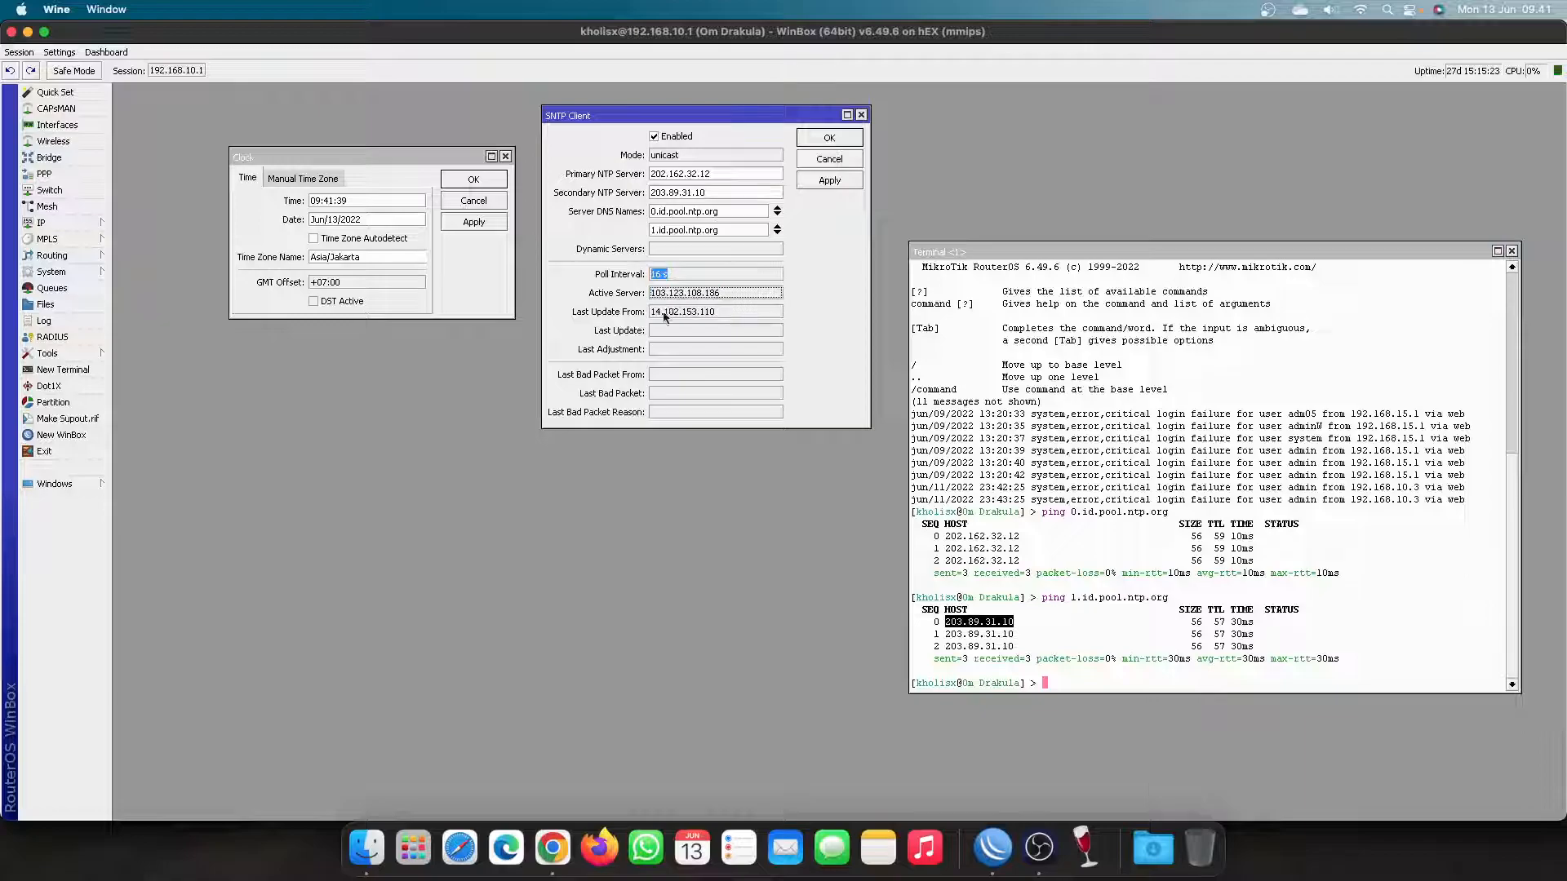
double_click(688, 311)
left_click(679, 349)
left_click(692, 335)
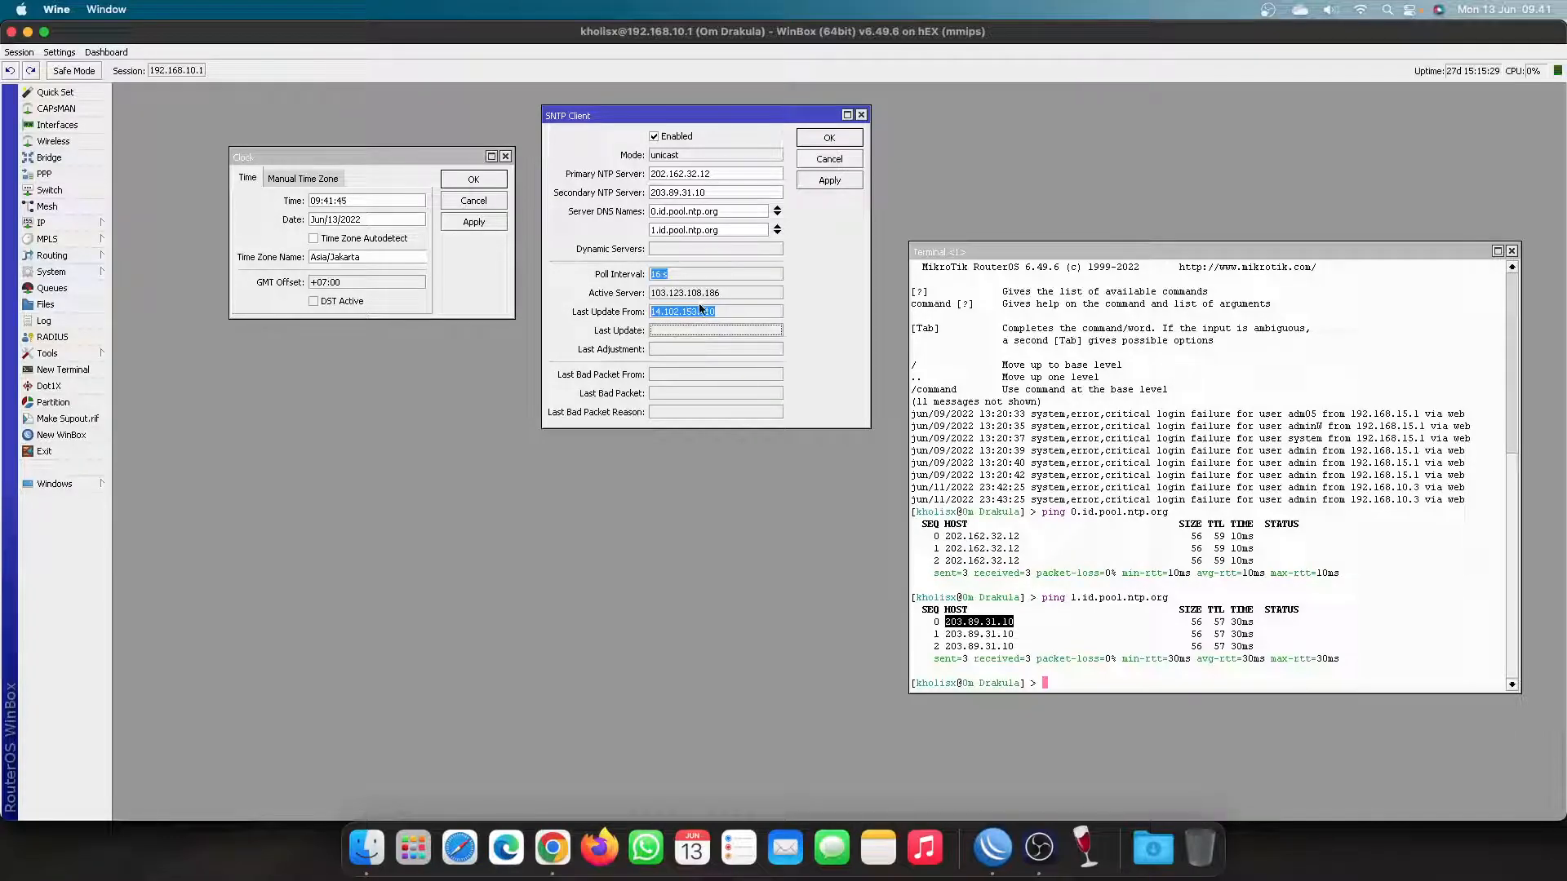
left_click(723, 295)
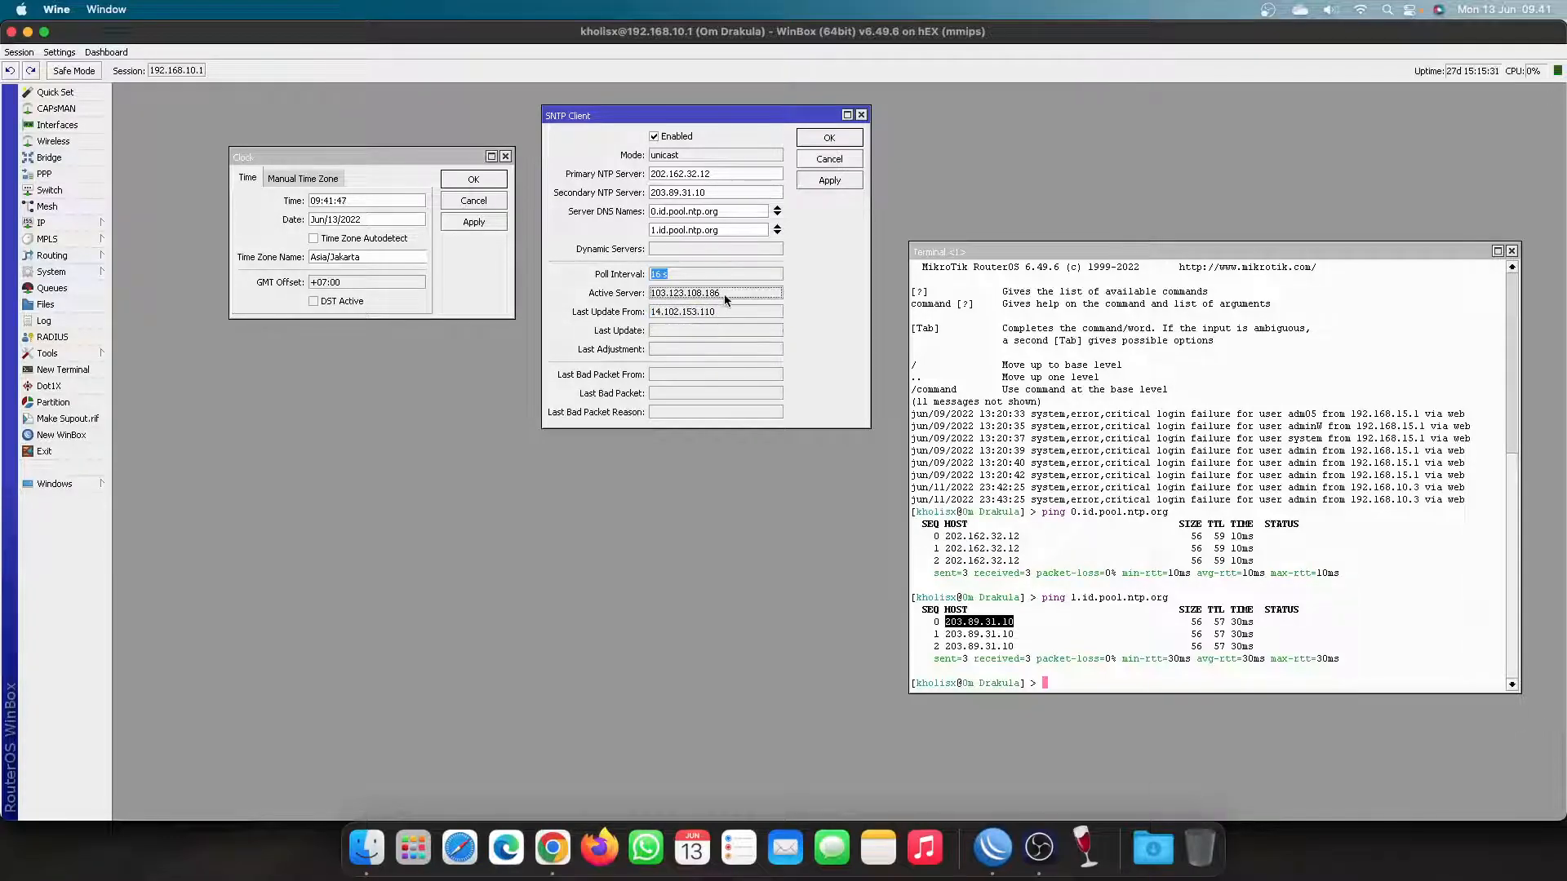
left_click(719, 275)
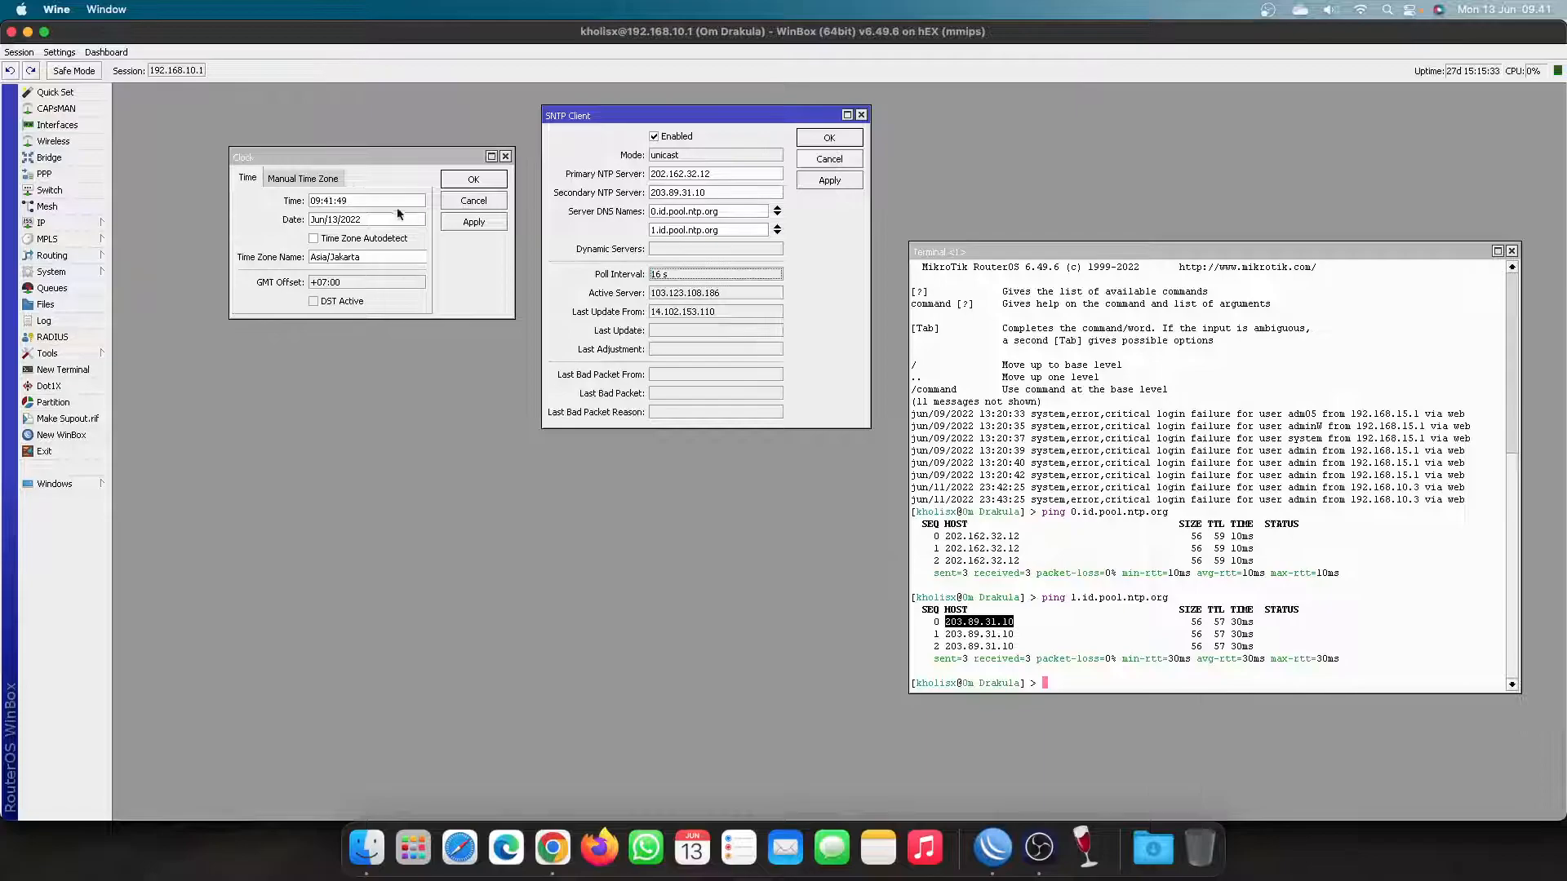
left_click(1133, 576)
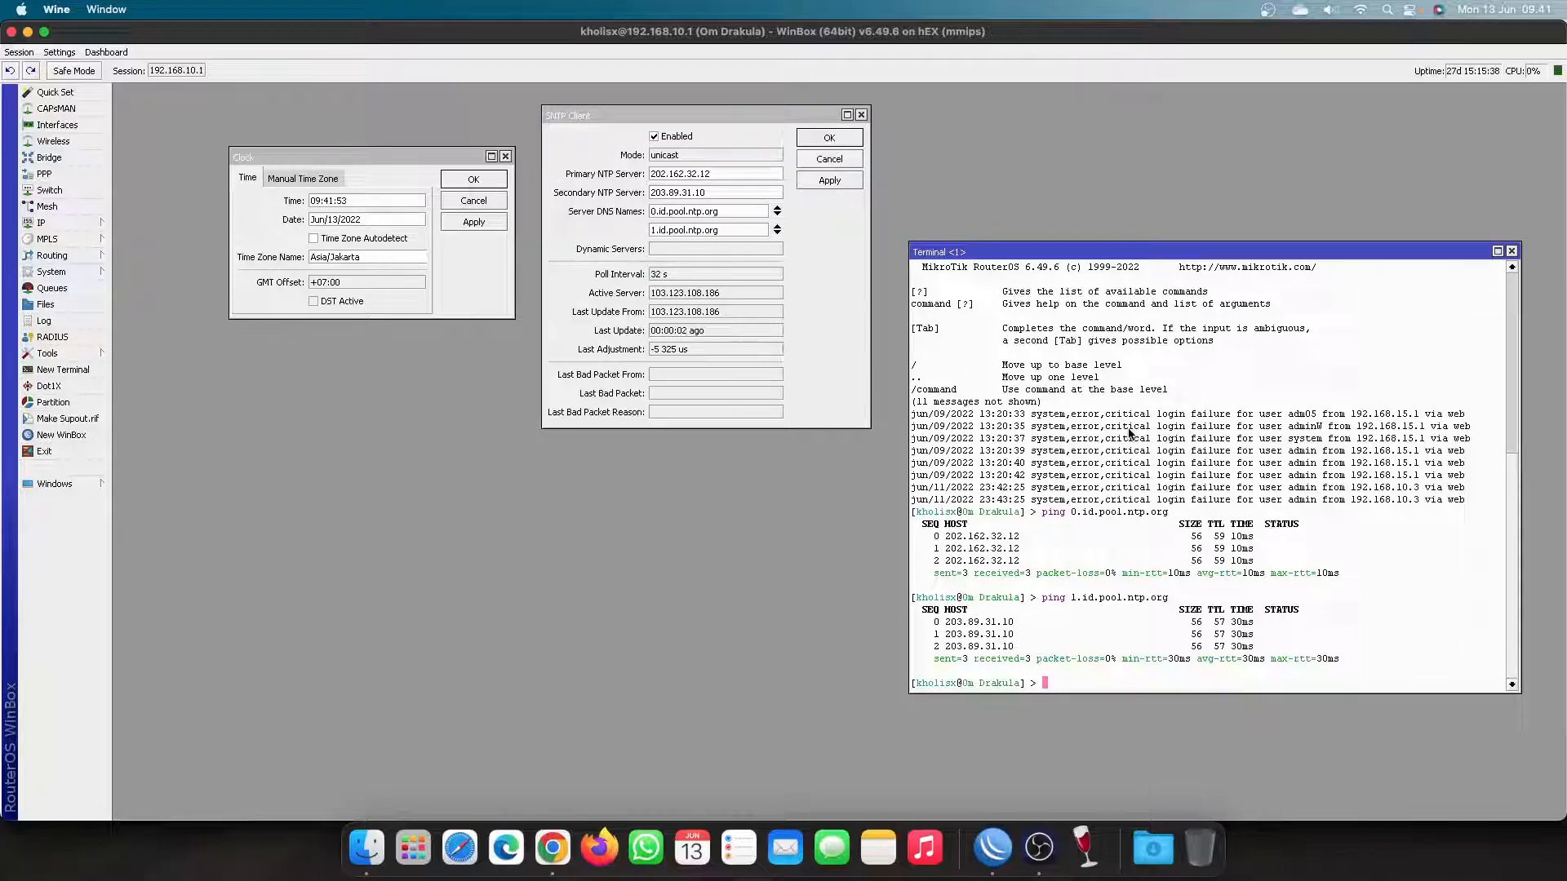
left_click(614, 306)
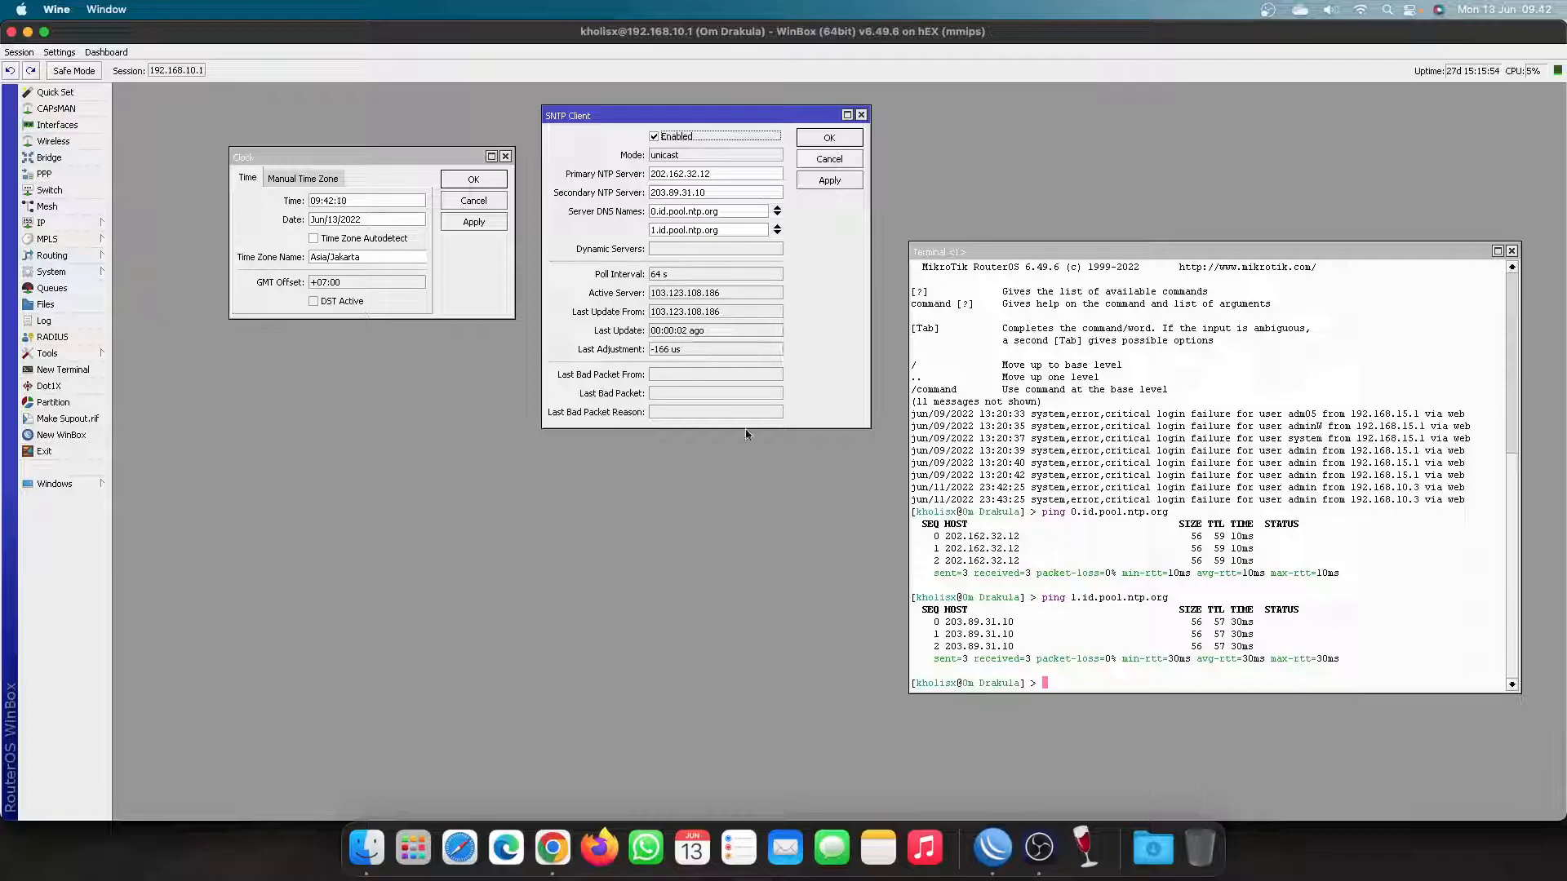
left_click(1039, 847)
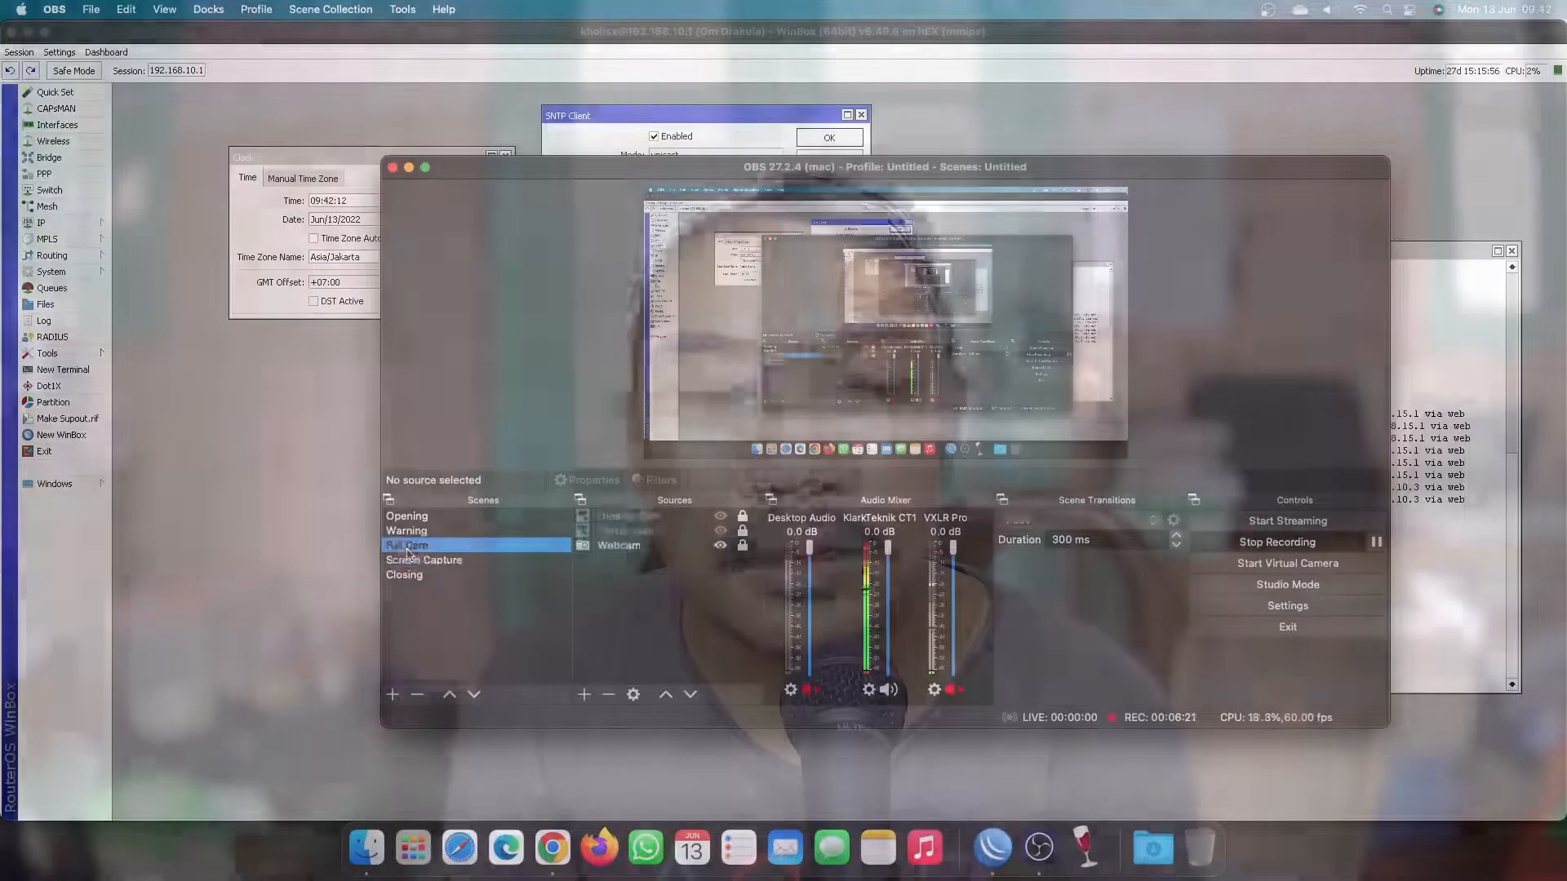